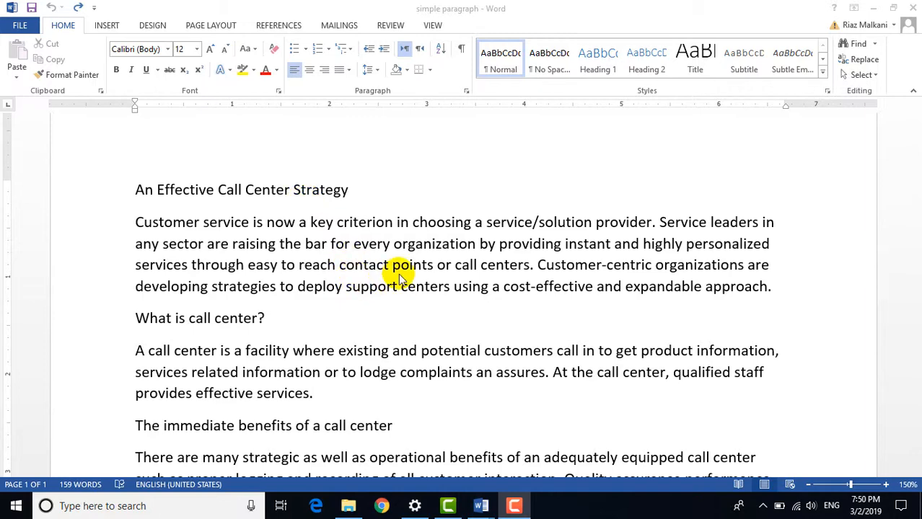
# Step: Skim the unformatted call center text and bring up the "lesson 3 formatting text simple paragraph" document
pyautogui.scroll(-1, 333, 340)
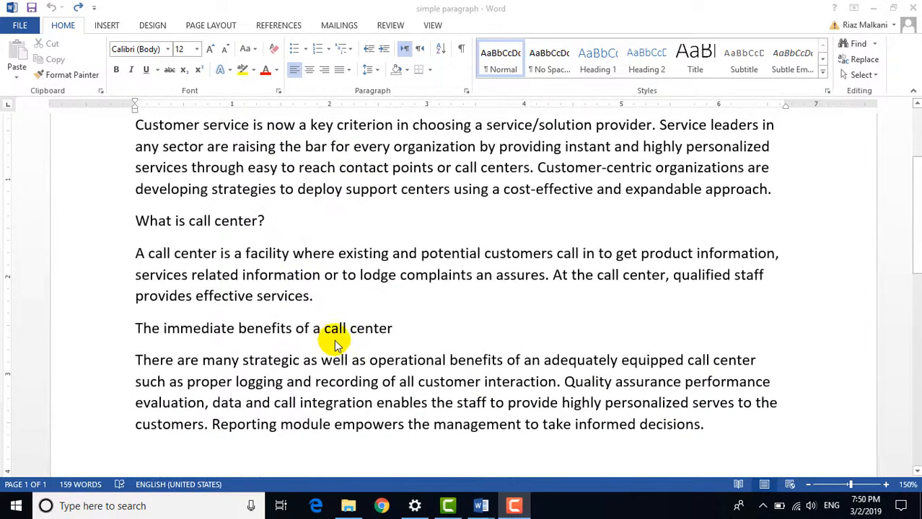
pyautogui.scroll(-1, 412, 367)
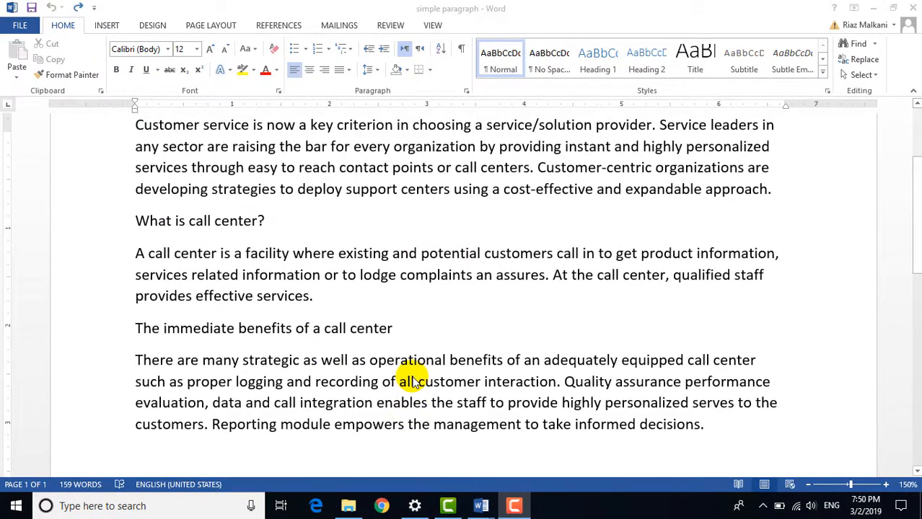
pyautogui.scroll(1, 411, 361)
pyautogui.scroll(2, 376, 244)
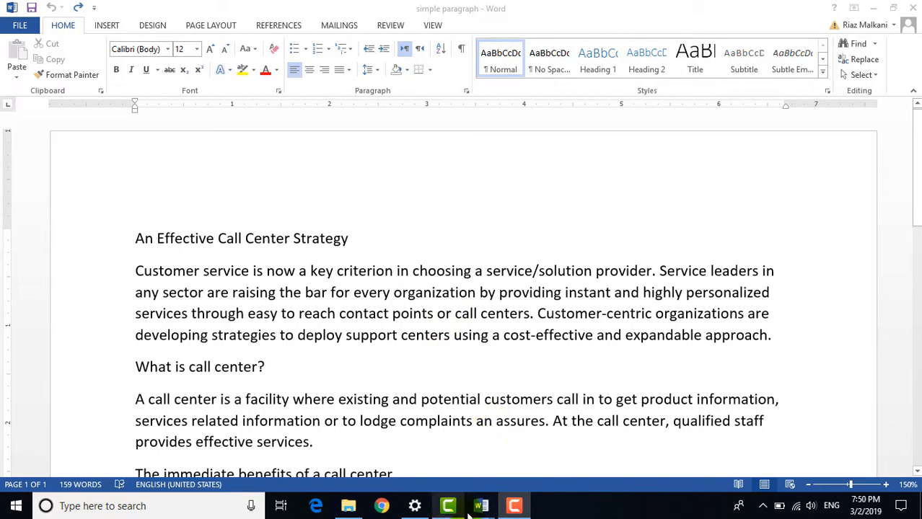
pyautogui.moveTo(482, 508)
pyautogui.click(537, 470)
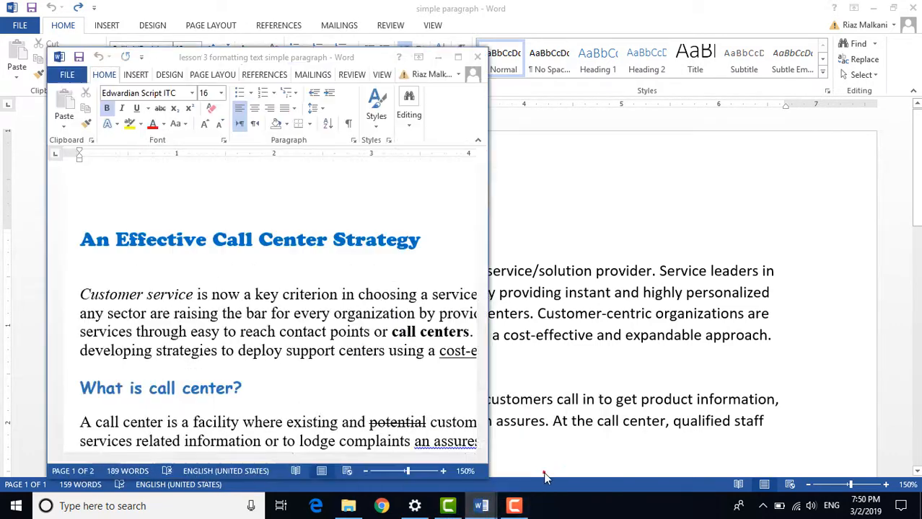
# Step: Restore the "simple paragraph" window to a smaller size and arrange it side by side with the lesson 3 document
pyautogui.moveTo(326, 61); pyautogui.dragTo(478, 57)
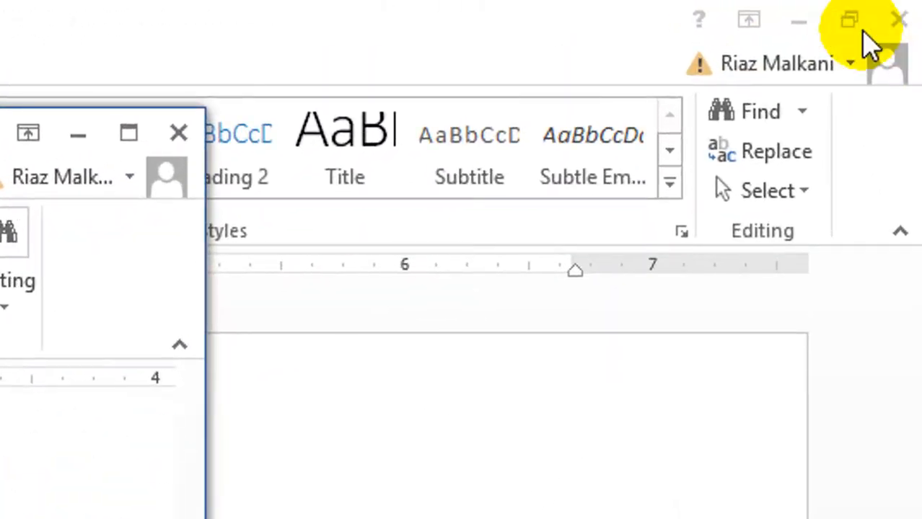
pyautogui.click(853, 18)
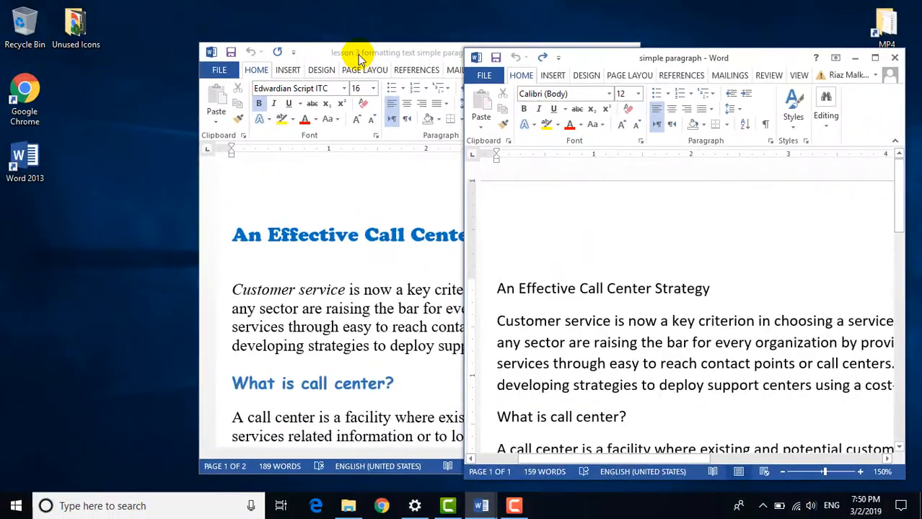
pyautogui.moveTo(239, 70); pyautogui.dragTo(26, 45)
pyautogui.moveTo(183, 33); pyautogui.dragTo(178, 35)
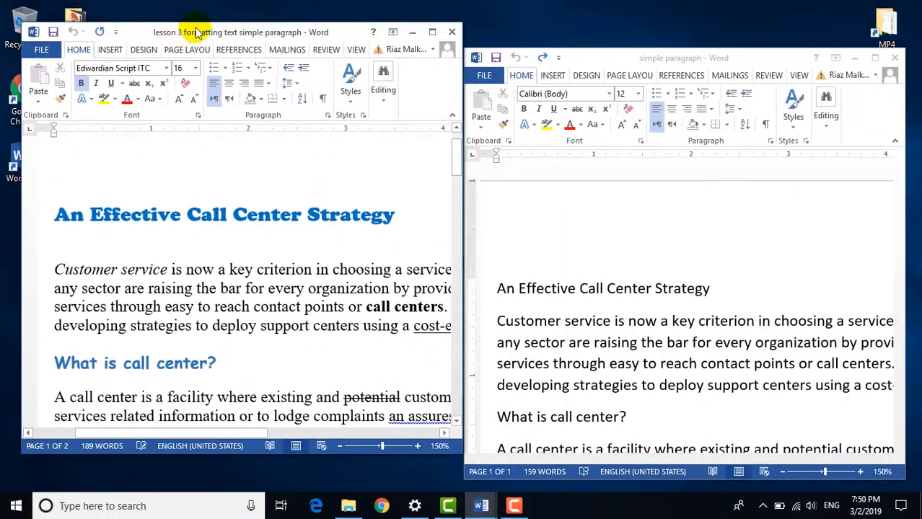
pyautogui.moveTo(598, 62)
pyautogui.mouseDown()
pyautogui.moveTo(606, 33)
pyautogui.moveTo(604, 45)
pyautogui.mouseUp()
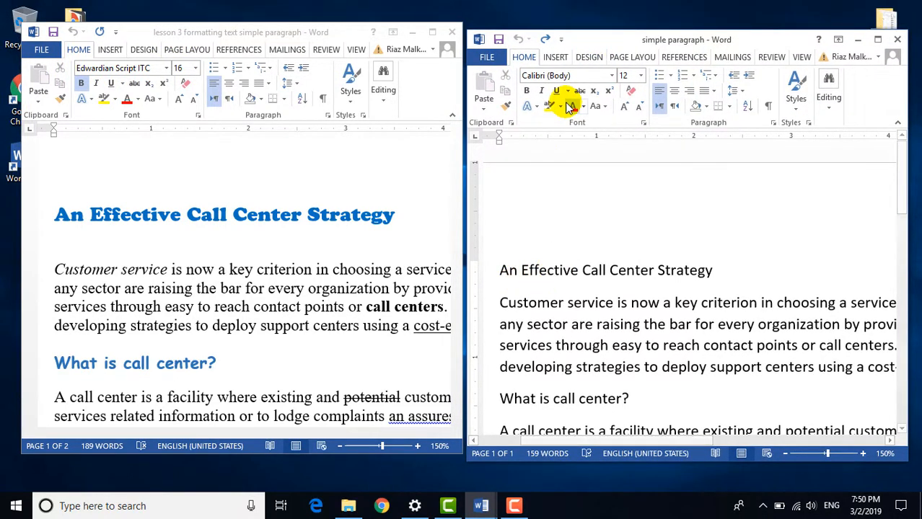
pyautogui.click(562, 77)
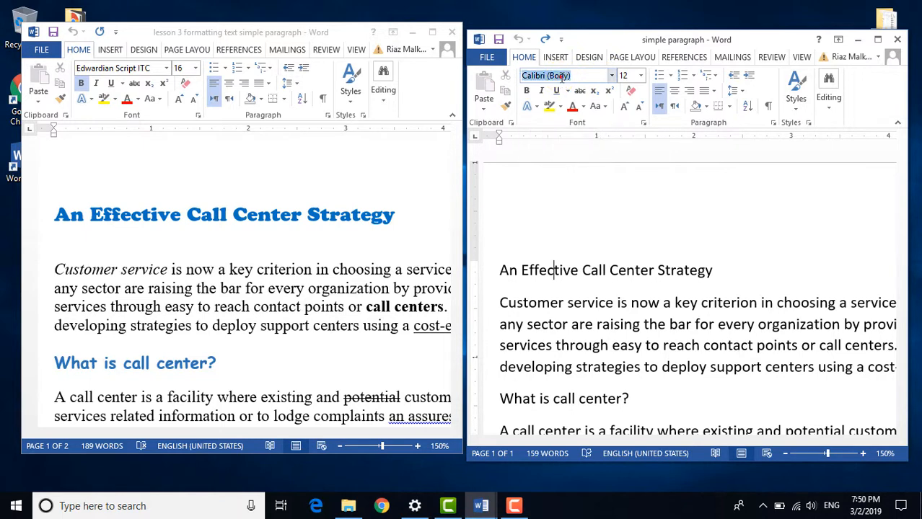
pyautogui.scroll(-3, 570, 325)
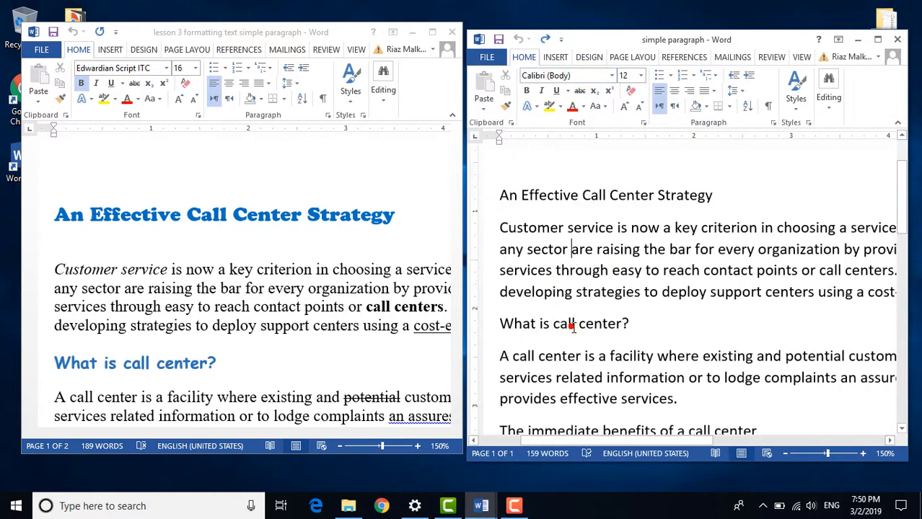
pyautogui.scroll(3, 613, 408)
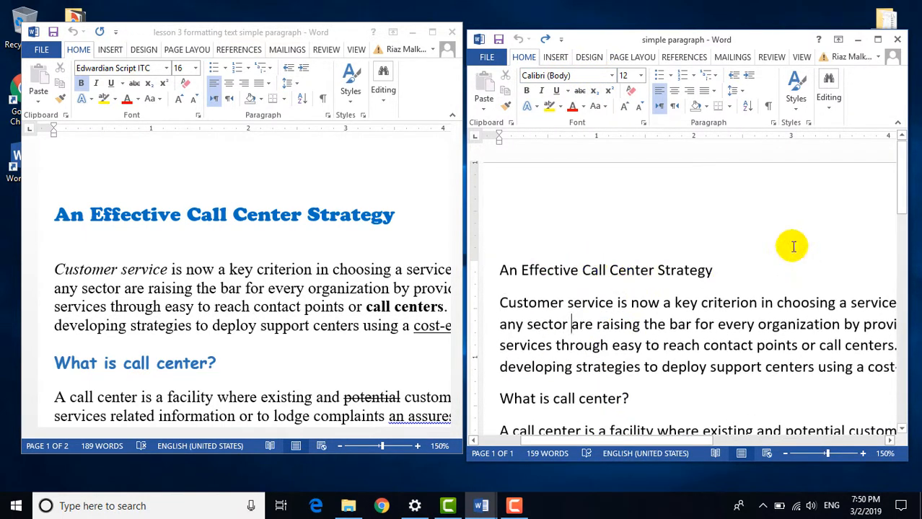
pyautogui.moveTo(612, 35); pyautogui.dragTo(608, 24)
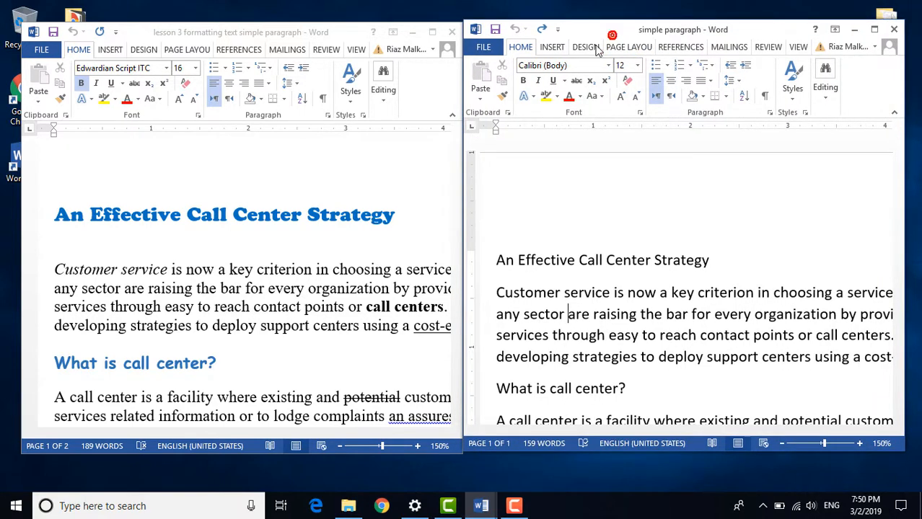
# Step: Examine the lesson 3 document's fonts, heading formatting, underlined and struck-through words, and its subscript and superscript examples
pyautogui.click(229, 229)
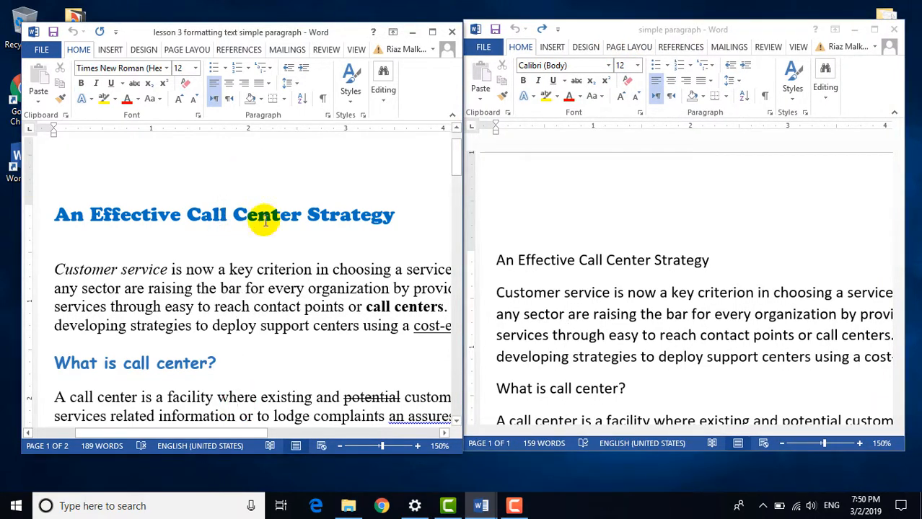
pyautogui.scroll(-4, 281, 366)
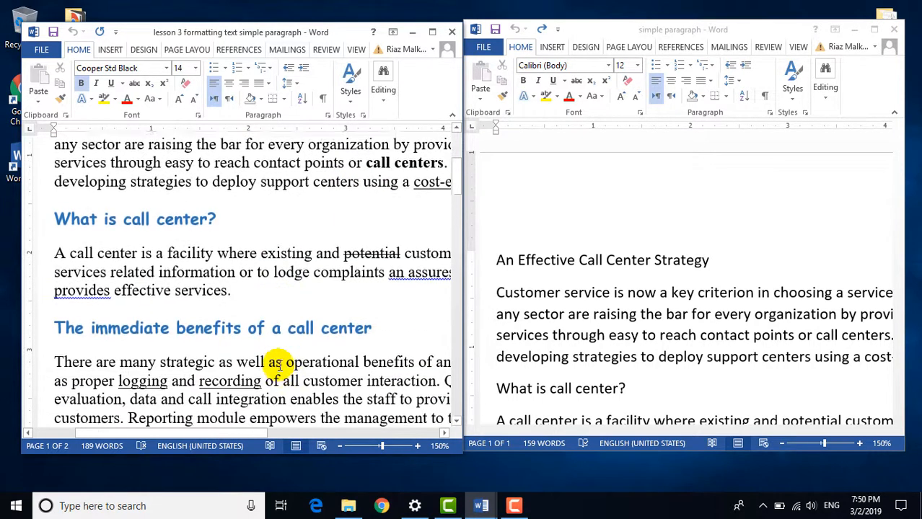
pyautogui.scroll(4, 263, 328)
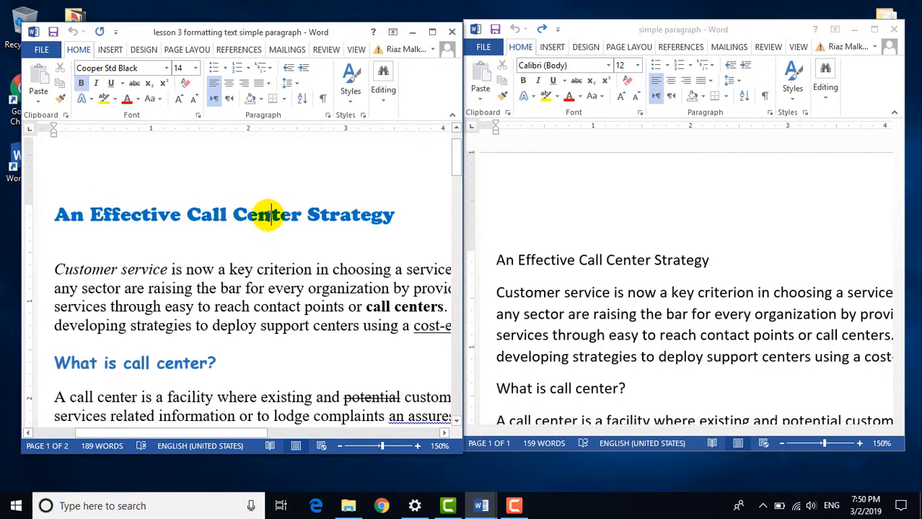
pyautogui.scroll(-1, 249, 298)
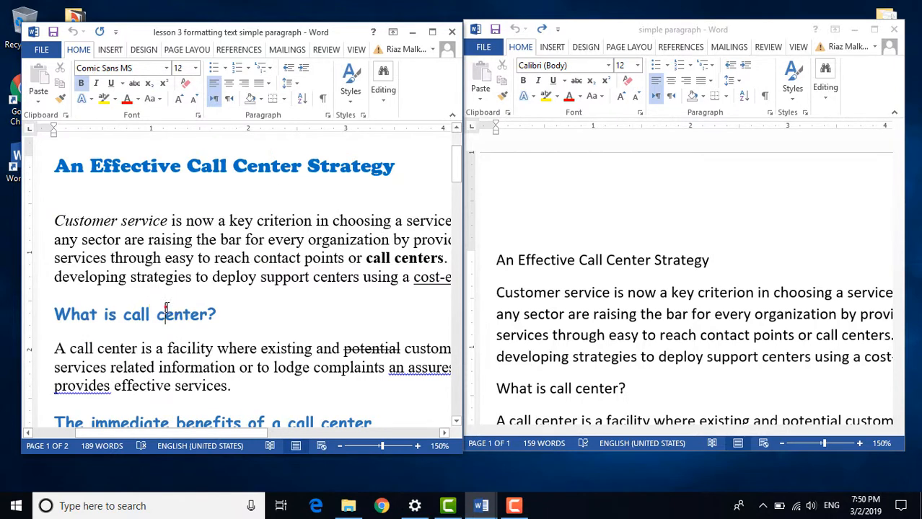
pyautogui.scroll(-2, 258, 332)
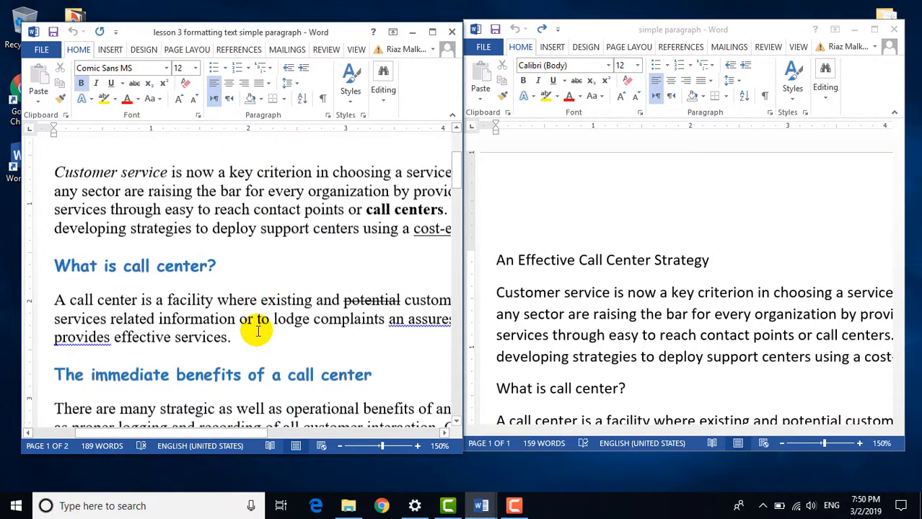
pyautogui.scroll(-8, 204, 328)
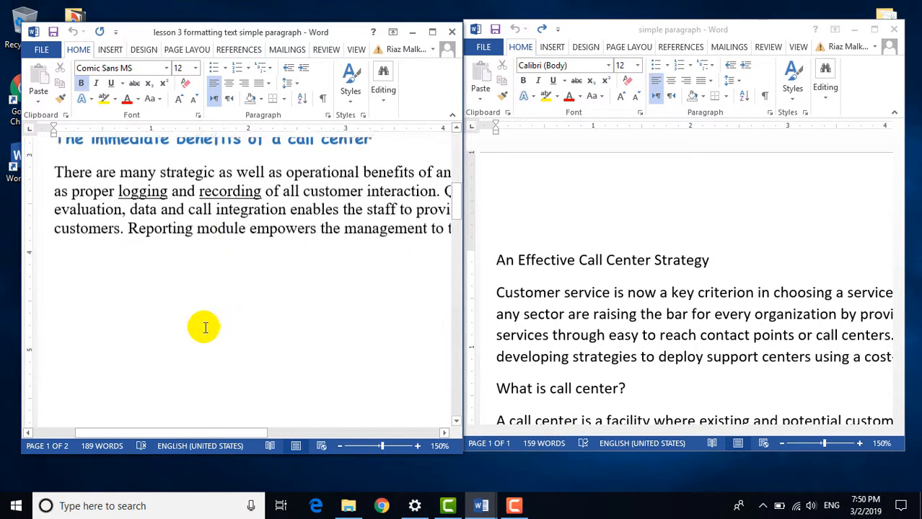
pyautogui.scroll(-4, 205, 328)
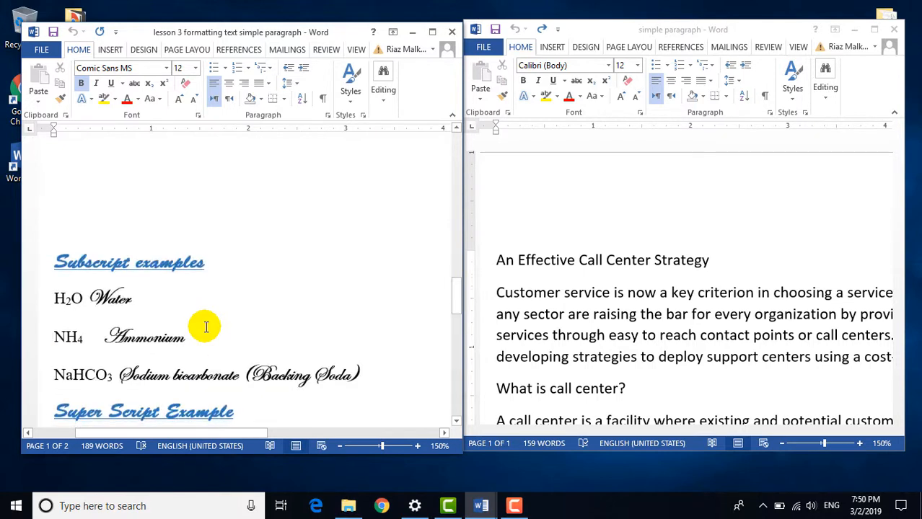
pyautogui.click(170, 212)
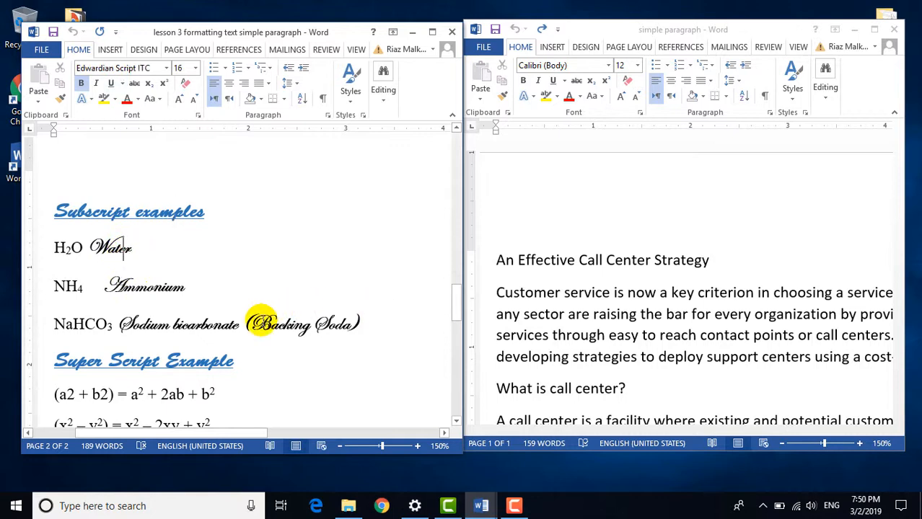
pyautogui.scroll(-3, 261, 319)
pyautogui.scroll(7, 261, 319)
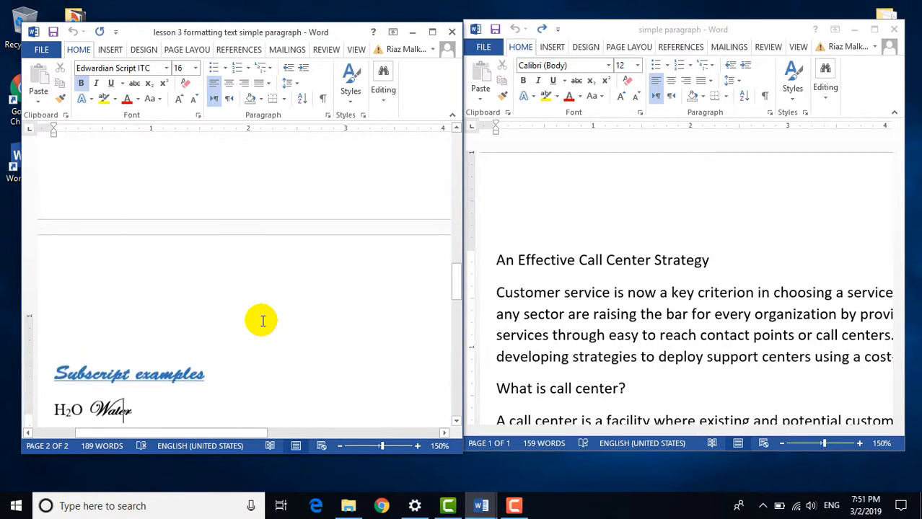
pyautogui.scroll(6, 261, 319)
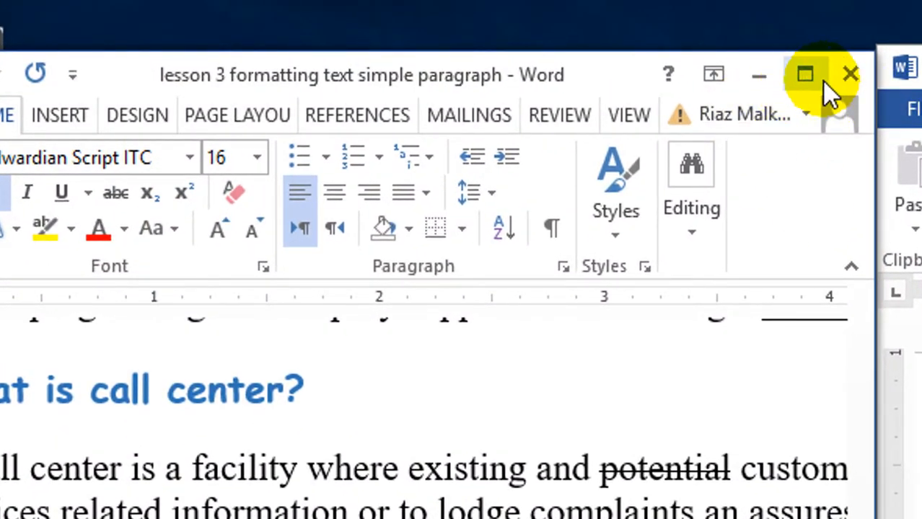
# Step: Minimize the lesson 3 document, maximize "simple paragraph" and set the title "An Effective Call Center Strategy" to Cooper Std Black
pyautogui.click(766, 81)
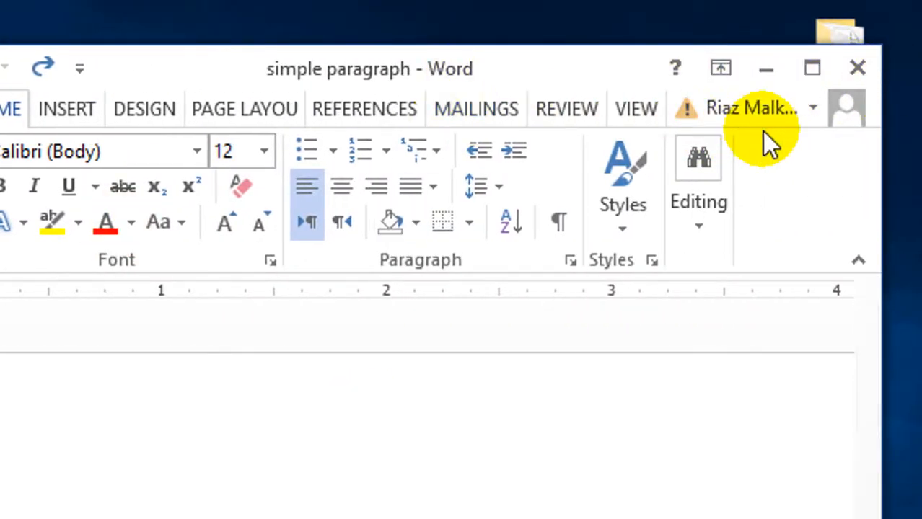
pyautogui.click(813, 67)
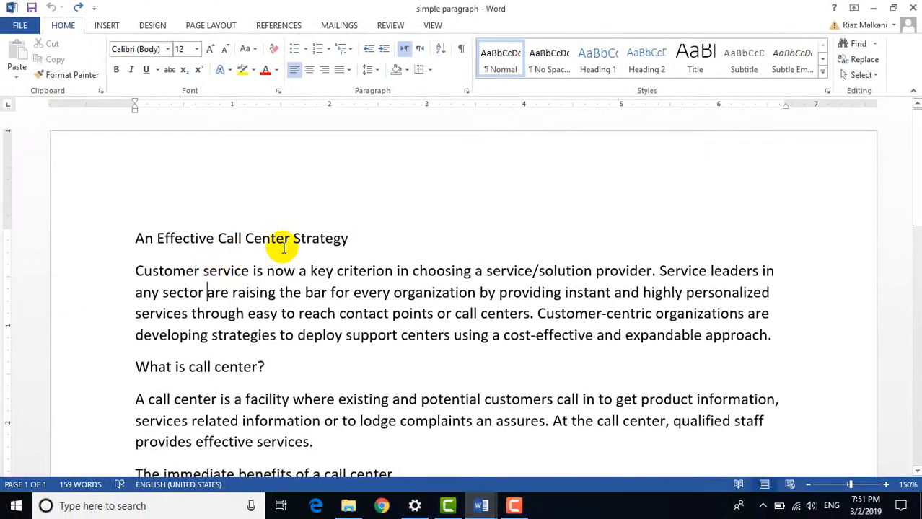
pyautogui.moveTo(369, 237); pyautogui.dragTo(134, 239)
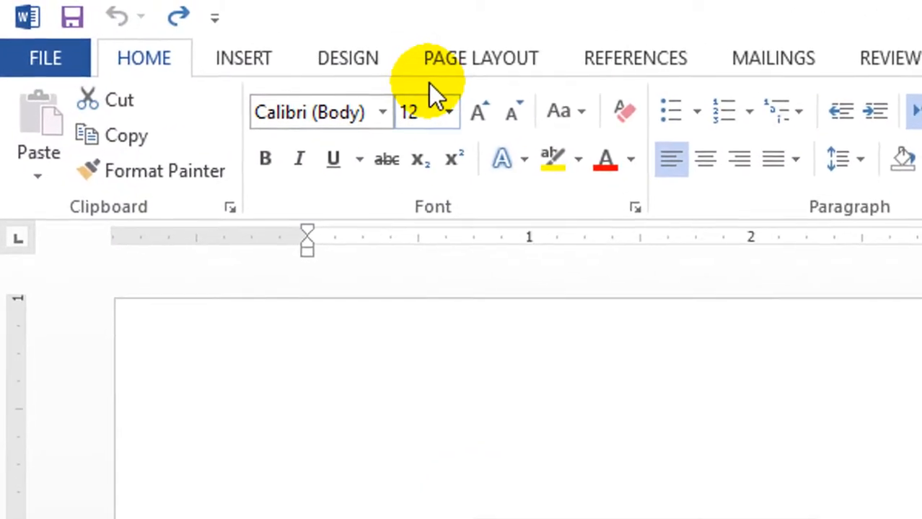
pyautogui.click(387, 113)
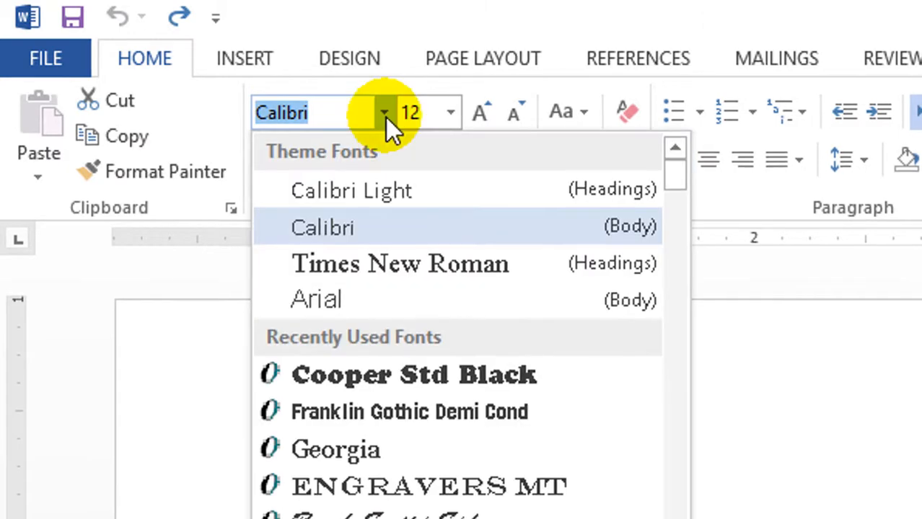
pyautogui.click(401, 373)
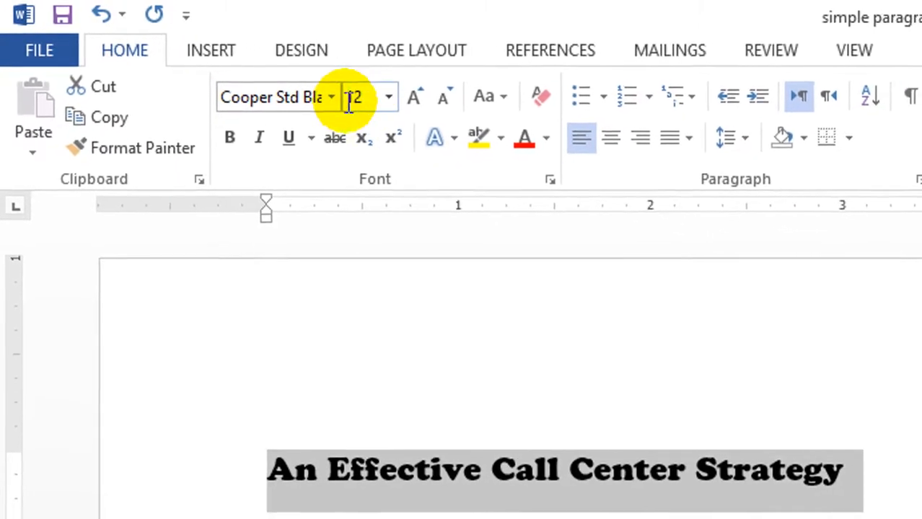
# Step: Look through the theme, recently used and complete font choices available for the title
pyautogui.click(366, 107)
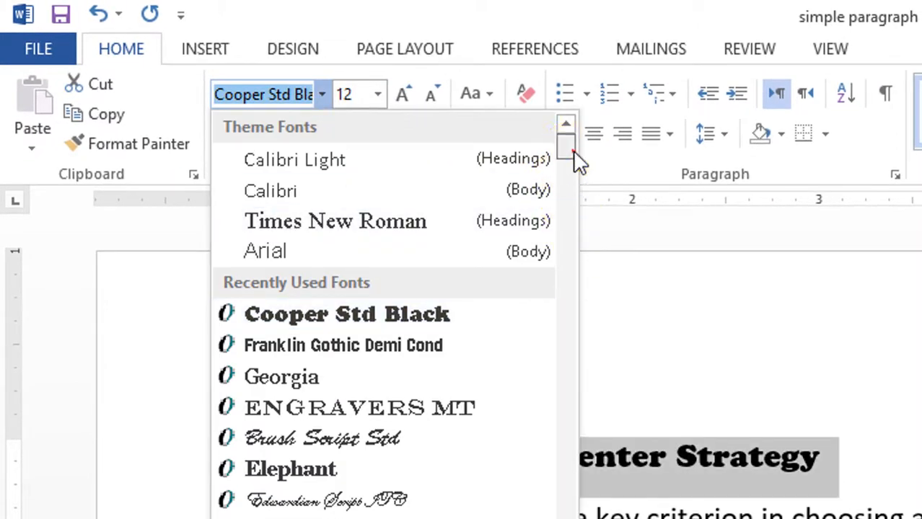
pyautogui.moveTo(577, 161); pyautogui.dragTo(510, 105)
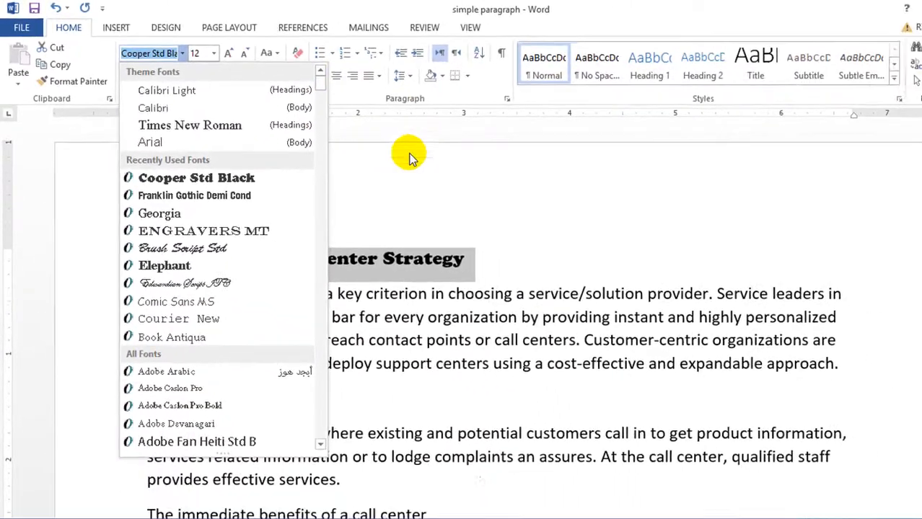
pyautogui.click(409, 157)
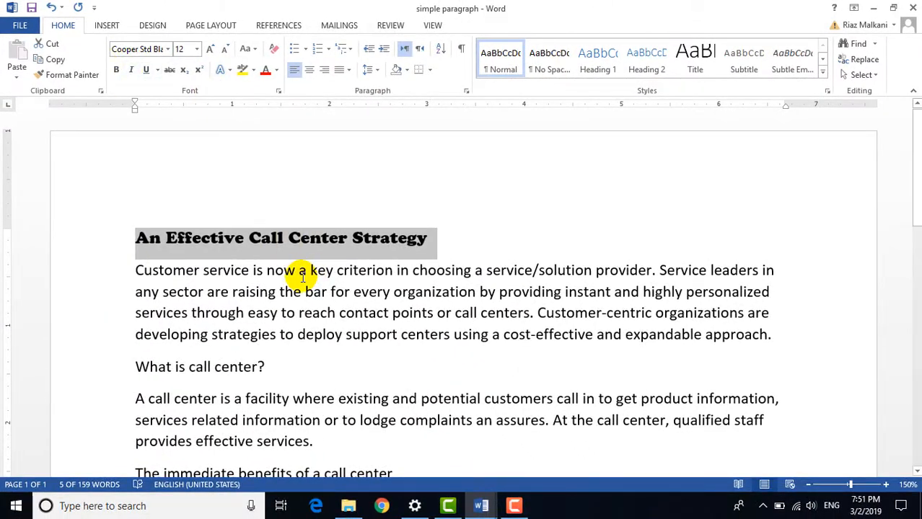
# Step: Change the font of the first body paragraph, starting "Customer service is now a key criterion", to Times New Roman
pyautogui.click(448, 338)
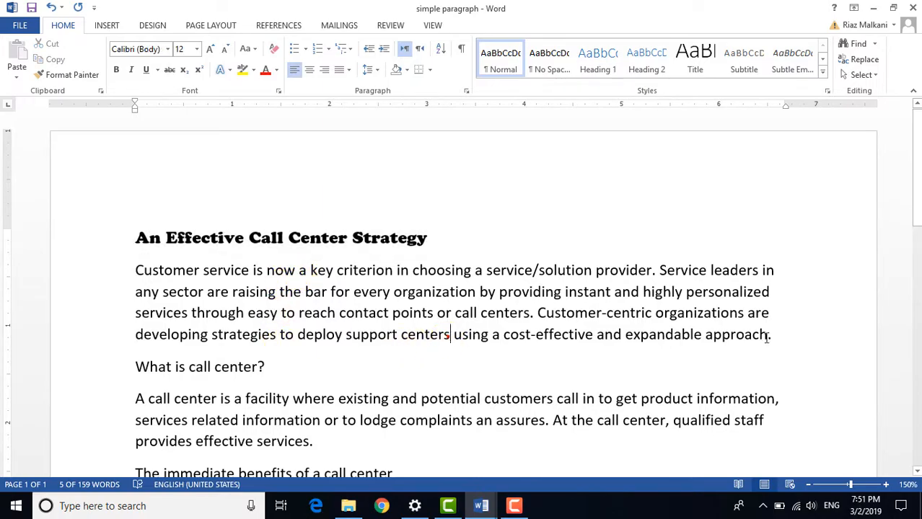
pyautogui.moveTo(771, 334); pyautogui.dragTo(156, 279)
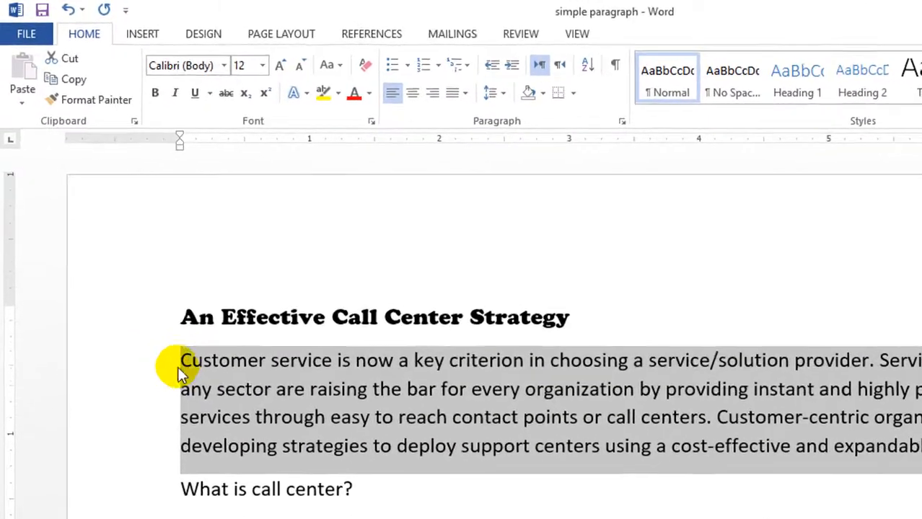
pyautogui.click(194, 57)
pyautogui.click(310, 93)
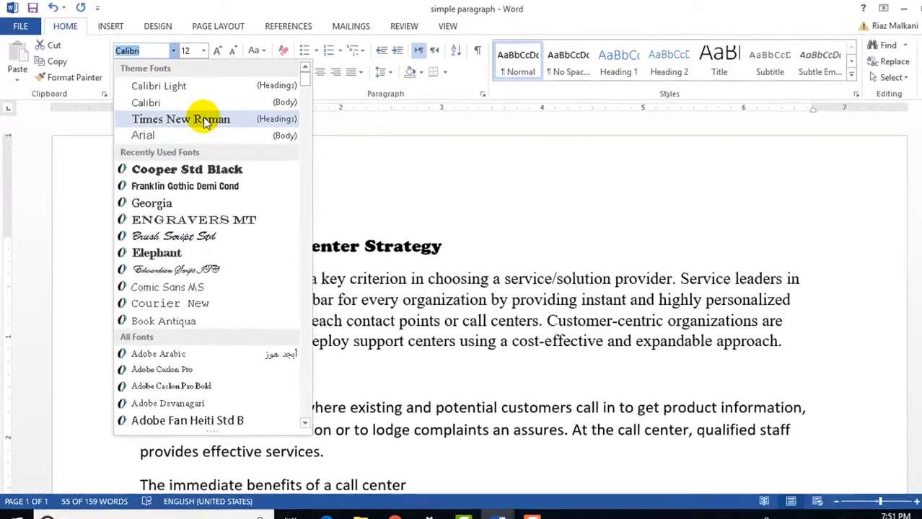
pyautogui.click(241, 145)
pyautogui.click(386, 190)
# Step: Change the font of the heading "What is call center?" to Comic Sans MS
pyautogui.scroll(-1, 391, 190)
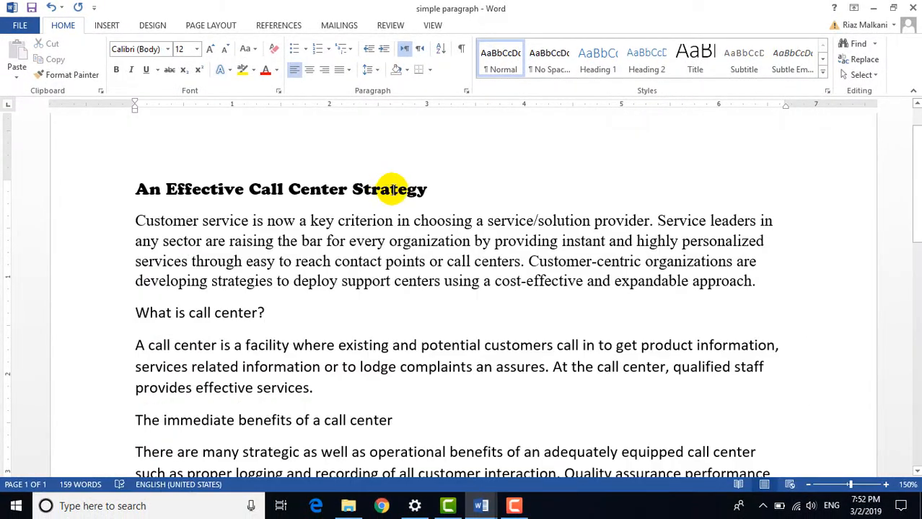
pyautogui.moveTo(265, 312); pyautogui.dragTo(135, 313)
pyautogui.click(205, 315)
pyautogui.tripleClick(205, 314)
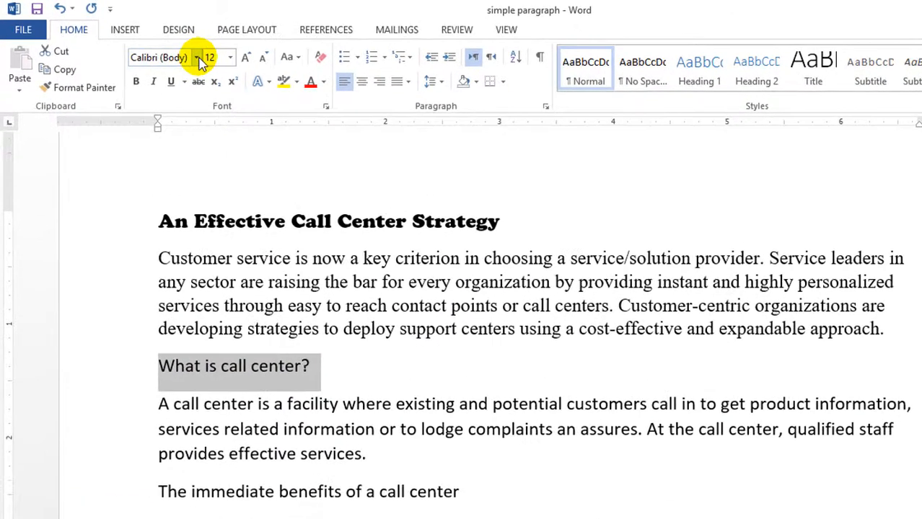
pyautogui.click(197, 58)
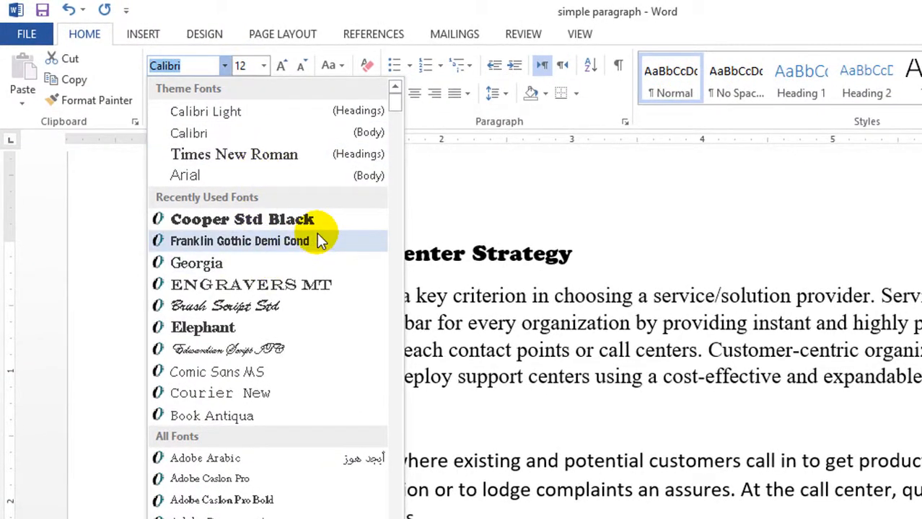
pyautogui.click(268, 374)
# Step: Change the font of the heading "The immediate benefits of a call center" to Comic Sans MS
pyautogui.scroll(-3, 343, 441)
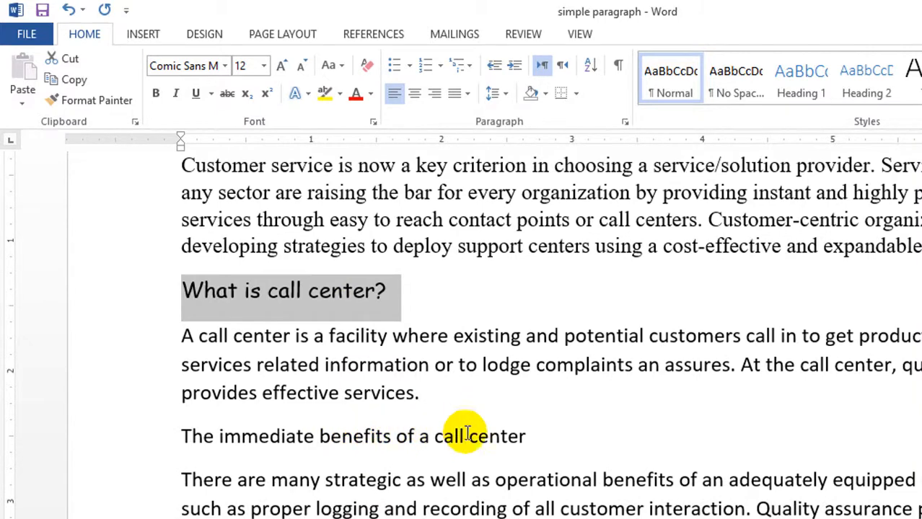
pyautogui.moveTo(537, 437); pyautogui.dragTo(177, 433)
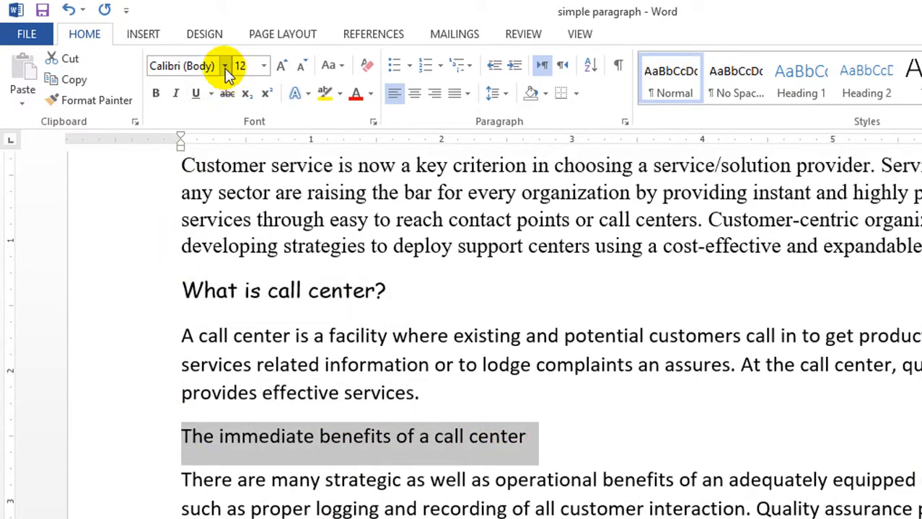
pyautogui.click(225, 66)
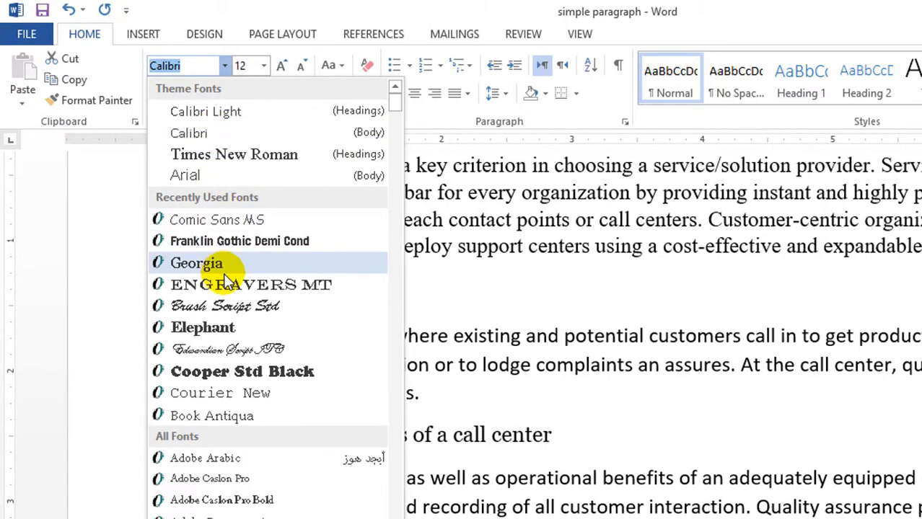
pyautogui.click(245, 219)
pyautogui.click(730, 427)
# Step: Copy the first body paragraph's formatting with Format Painter onto the paragraph starting "A call center is a facility"
pyautogui.scroll(-2, 729, 427)
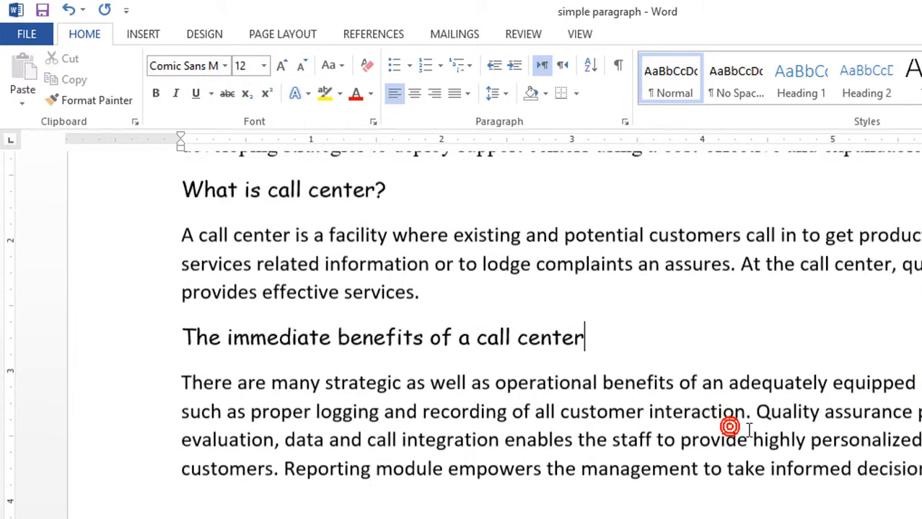
pyautogui.scroll(4, 710, 420)
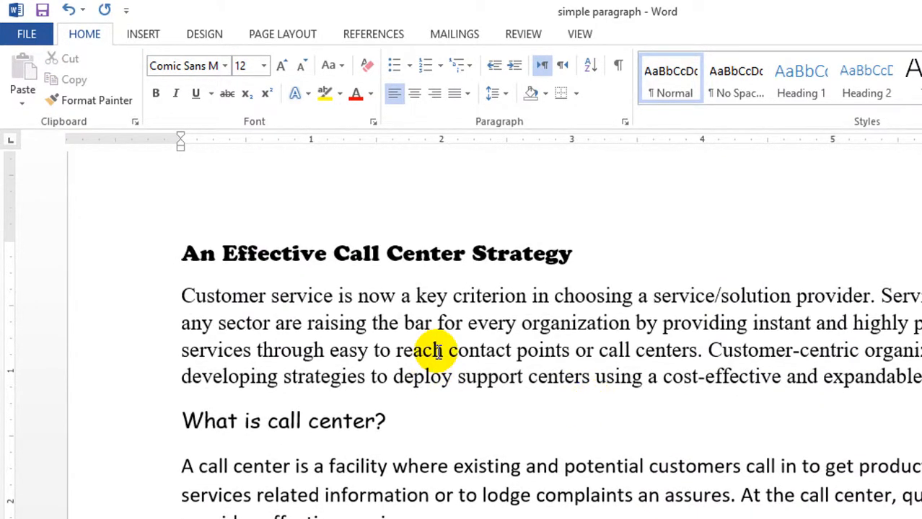
pyautogui.scroll(-1, 537, 359)
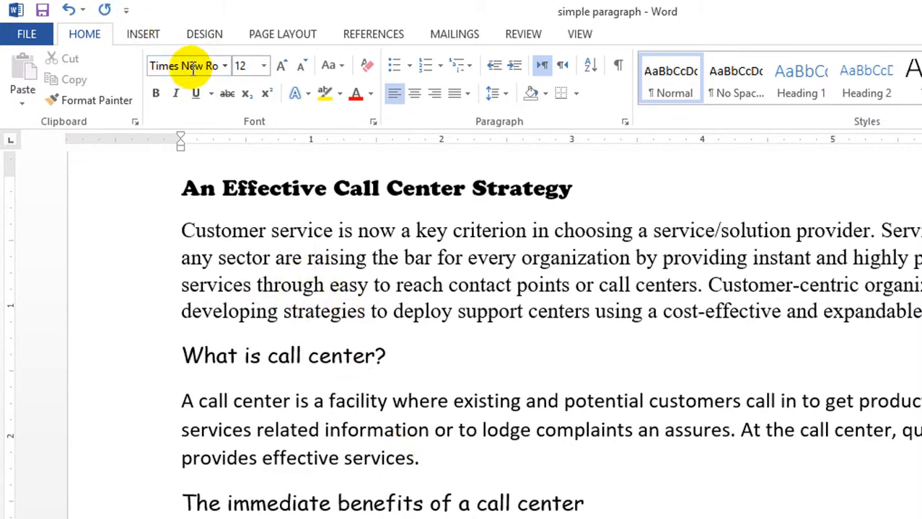
pyautogui.scroll(2, 458, 303)
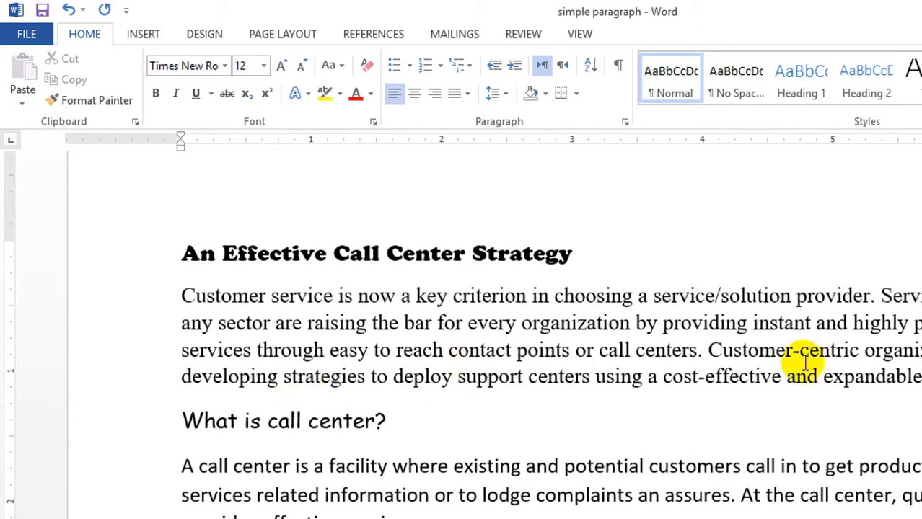
pyautogui.moveTo(603, 389); pyautogui.dragTo(126, 297)
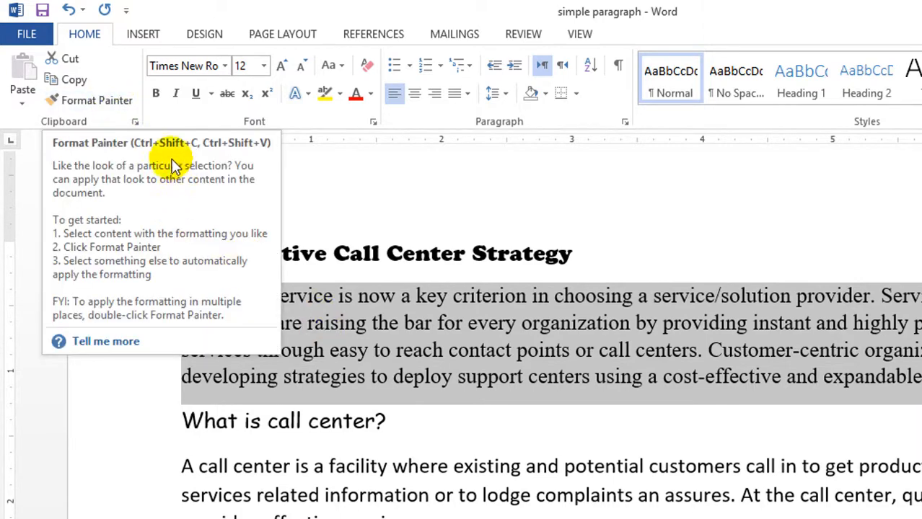
pyautogui.click(91, 103)
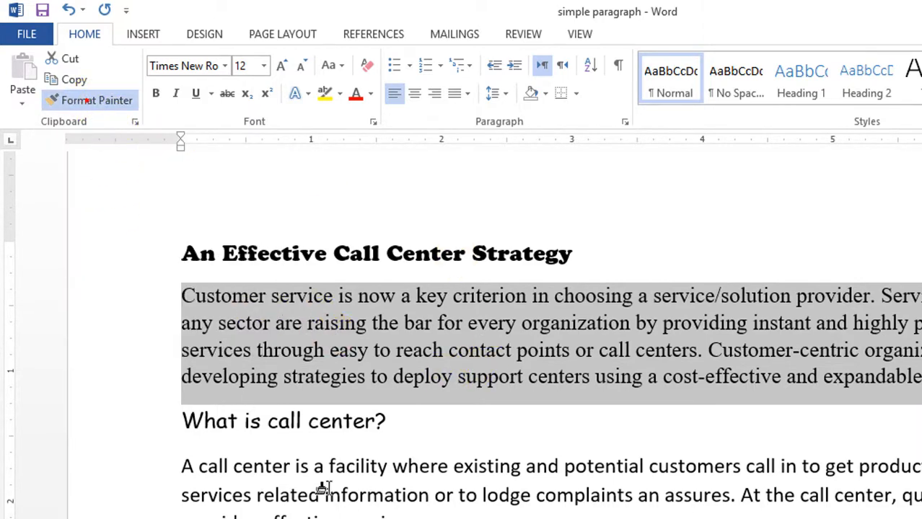
pyautogui.scroll(-2, 323, 489)
pyautogui.moveTo(420, 459)
pyautogui.mouseDown()
pyautogui.moveTo(184, 401)
pyautogui.moveTo(199, 402)
pyautogui.mouseUp()
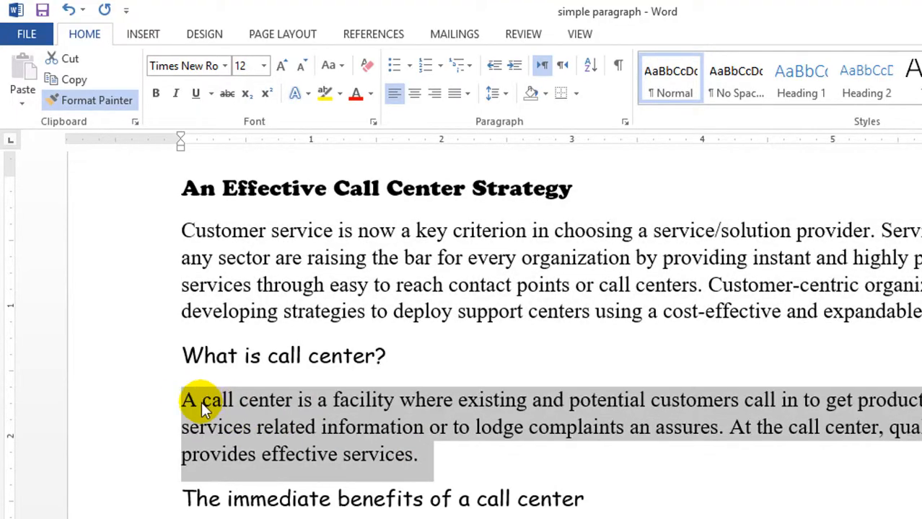
# Step: Copy the formatting of the paragraph under "What is call center?" onto the last paragraph, starting "There are many strategic", with Format Painter
pyautogui.scroll(-2, 377, 477)
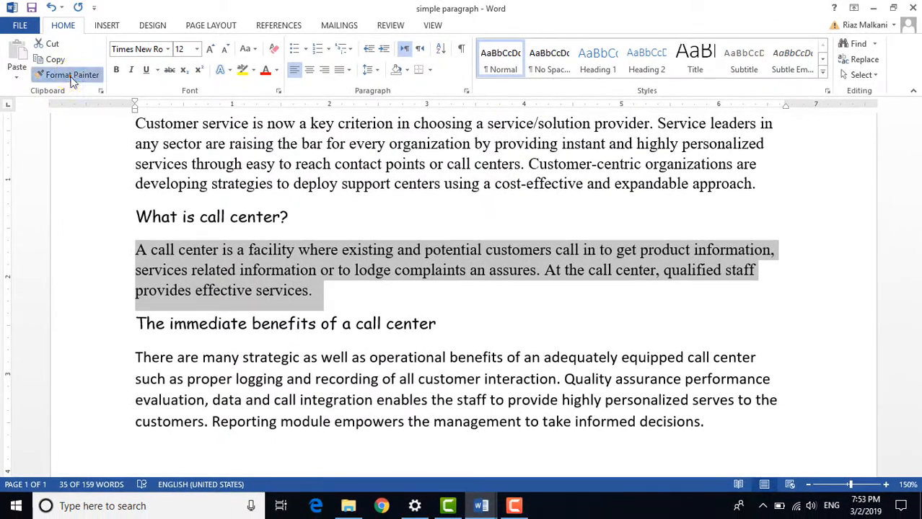
pyautogui.click(71, 75)
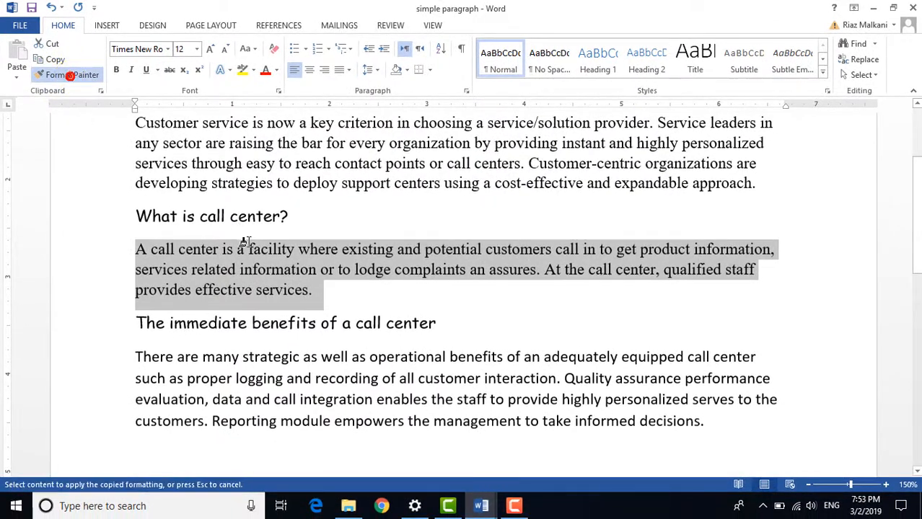
pyautogui.scroll(-2, 744, 328)
pyautogui.moveTo(703, 328)
pyautogui.mouseDown()
pyautogui.moveTo(89, 276)
pyautogui.moveTo(98, 263)
pyautogui.mouseUp()
# Step: Color the title "An Effective Call Center Strategy" with the darkest shade of the light blue theme color
pyautogui.scroll(5, 374, 302)
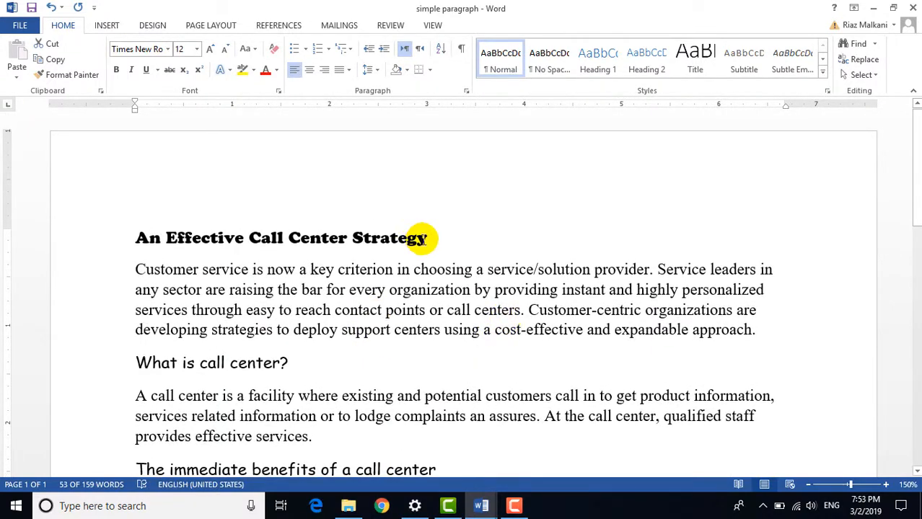
pyautogui.moveTo(443, 239); pyautogui.dragTo(123, 237)
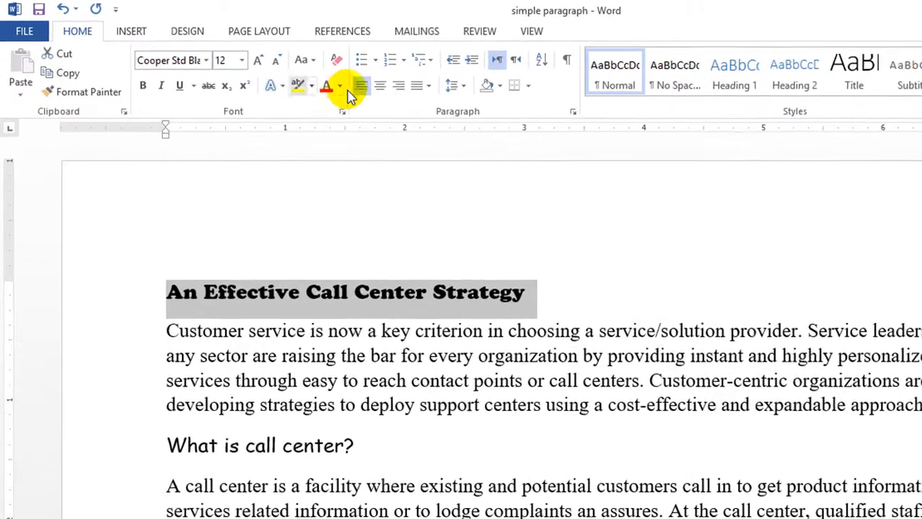
pyautogui.click(340, 87)
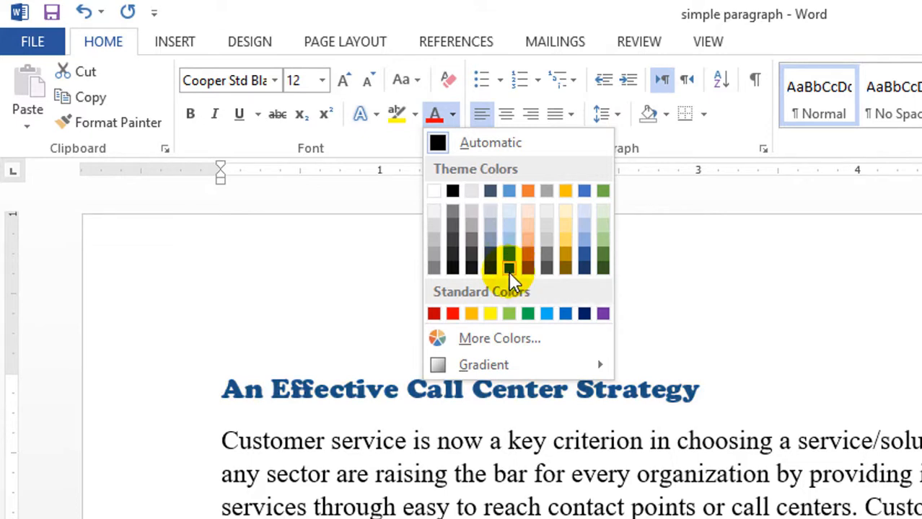
pyautogui.scroll(-1, 588, 393)
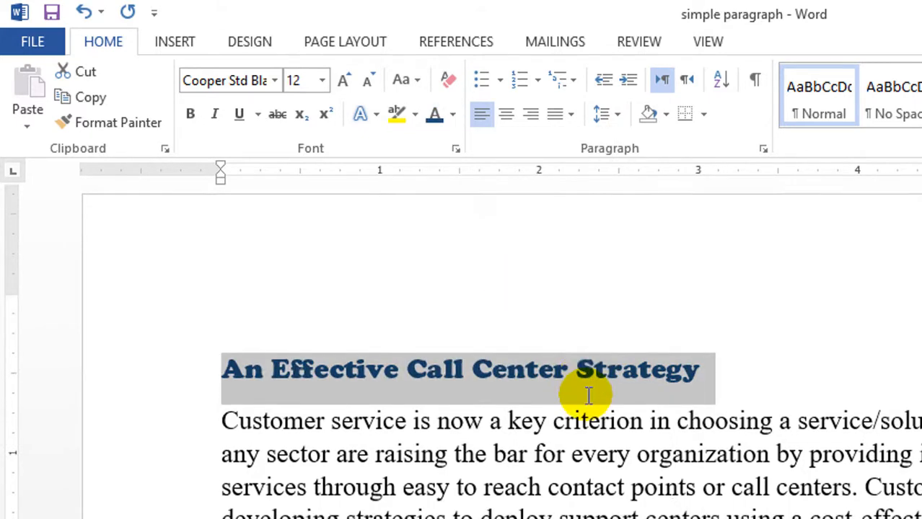
pyautogui.click(574, 403)
# Step: Make the heading "What is call center?" bold and color it the second-darkest shade of the light blue theme color
pyautogui.scroll(-1, 534, 405)
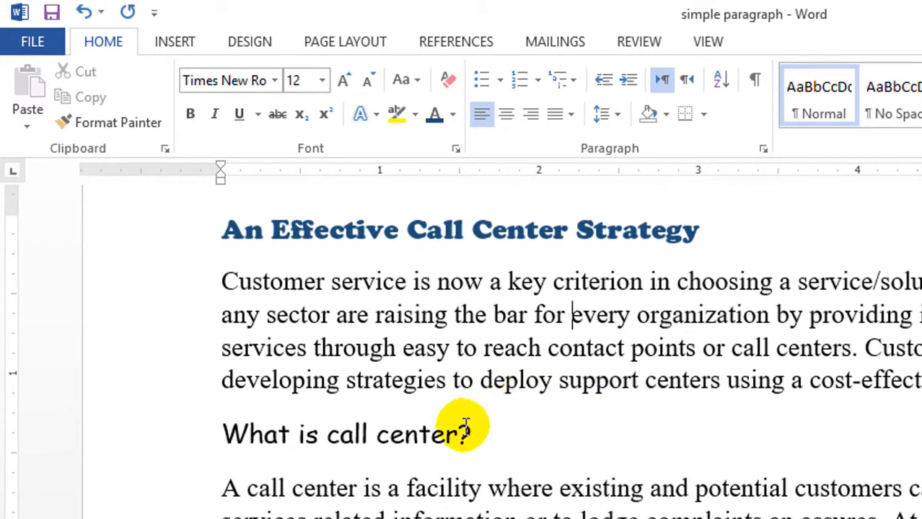
pyautogui.click(192, 437)
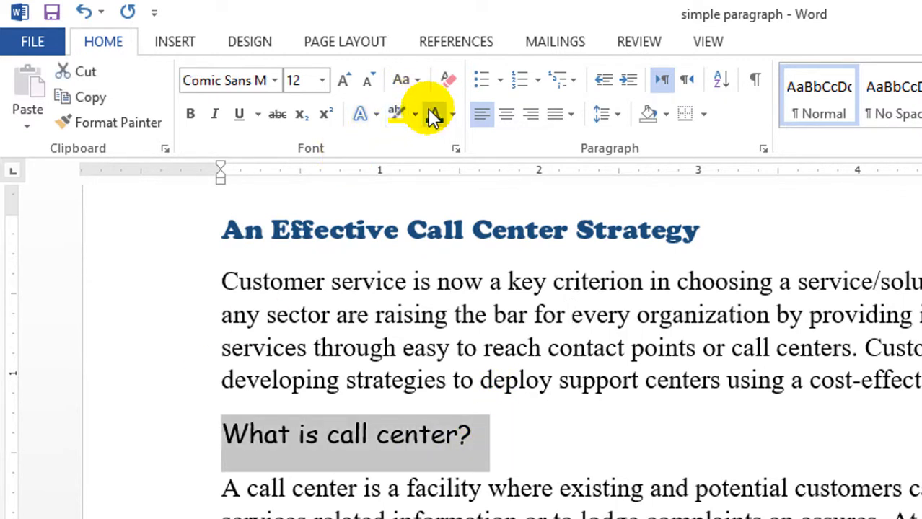
pyautogui.click(453, 117)
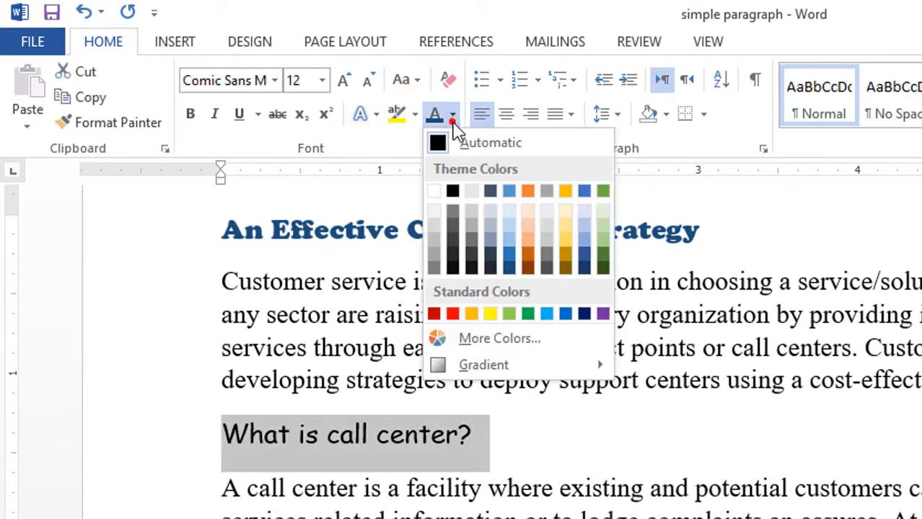
pyautogui.click(508, 261)
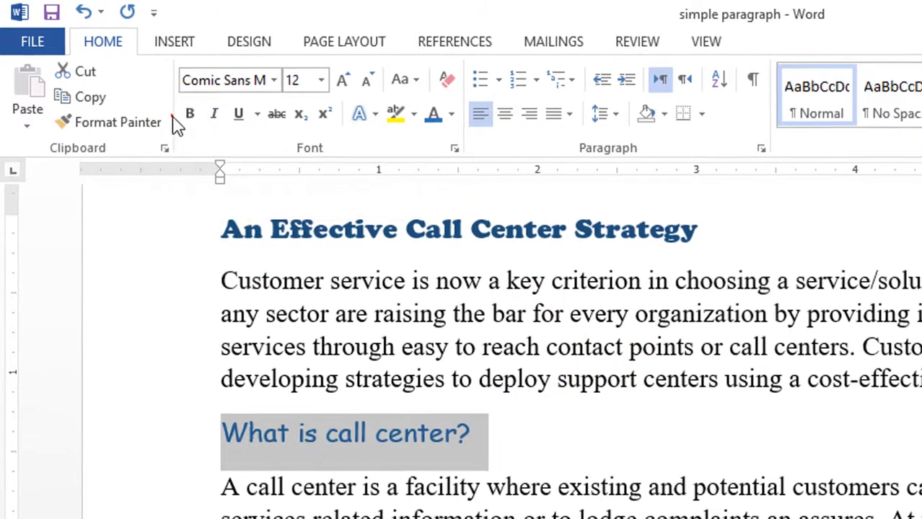
pyautogui.click(190, 114)
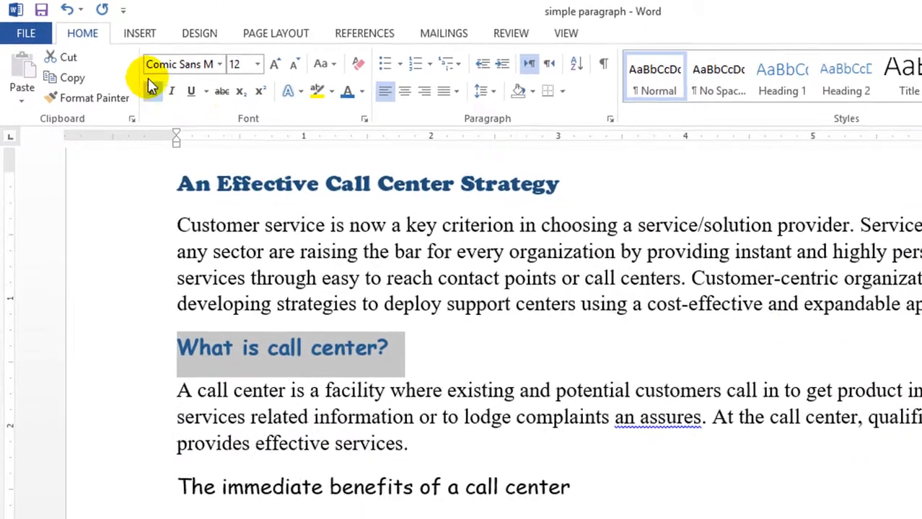
# Step: Copy the formatting of "What is call center?" onto the heading "The immediate benefits of a call center" with Format Painter
pyautogui.moveTo(552, 408); pyautogui.dragTo(170, 408)
pyautogui.scroll(2, 428, 286)
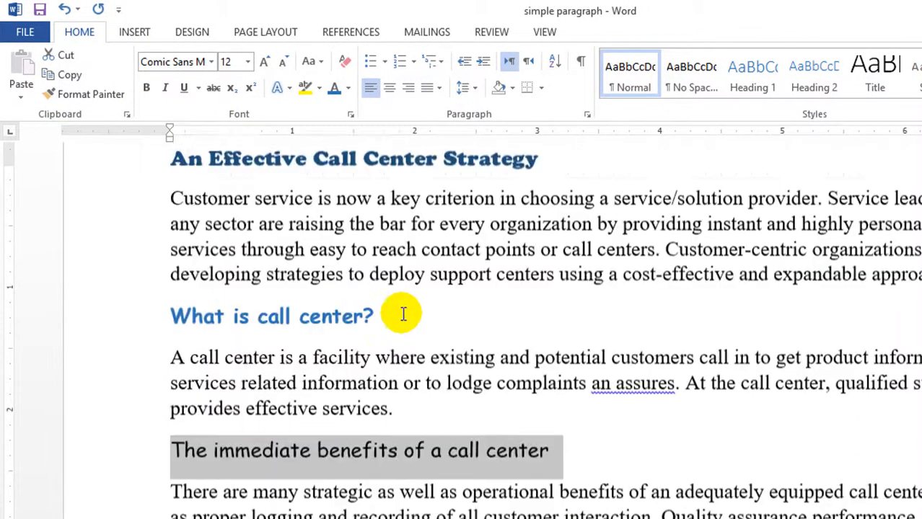
pyautogui.moveTo(397, 337); pyautogui.dragTo(189, 339)
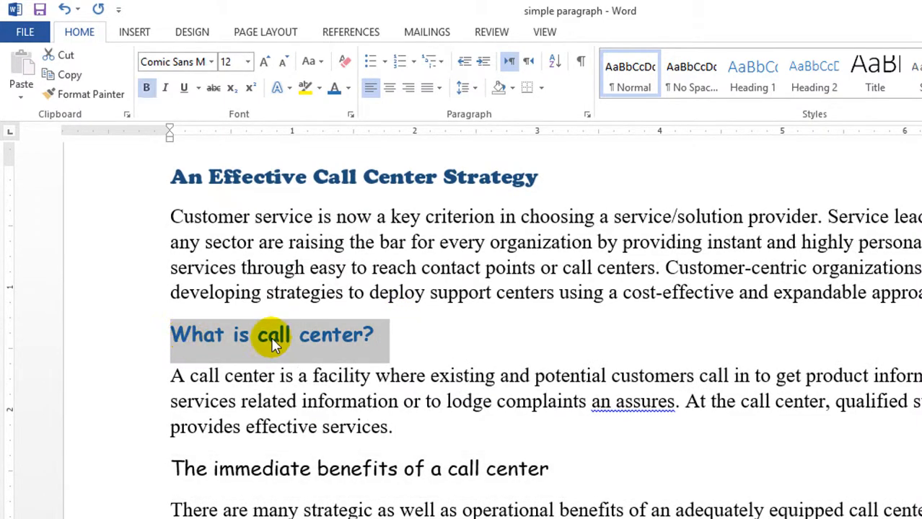
pyautogui.hotkey('ctrl', 'b')
pyautogui.scroll(-8, 357, 457)
pyautogui.scroll(6, 369, 378)
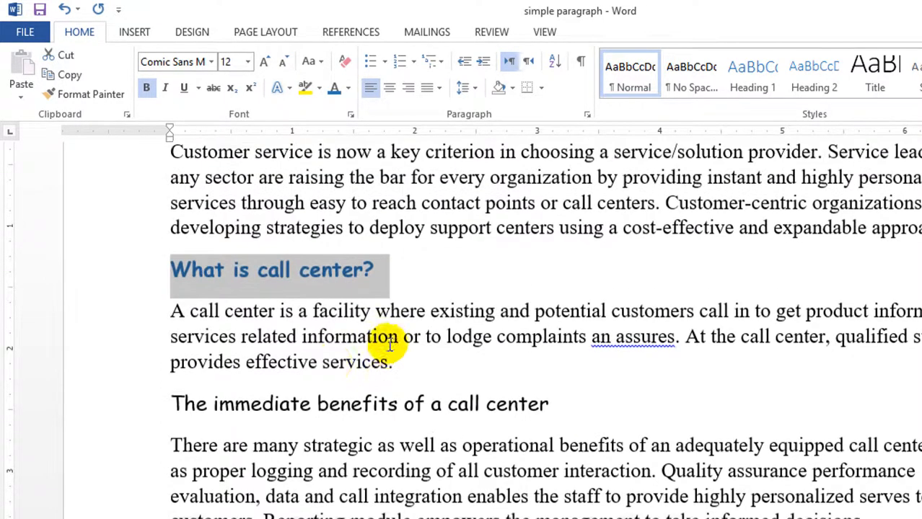
pyautogui.click(85, 95)
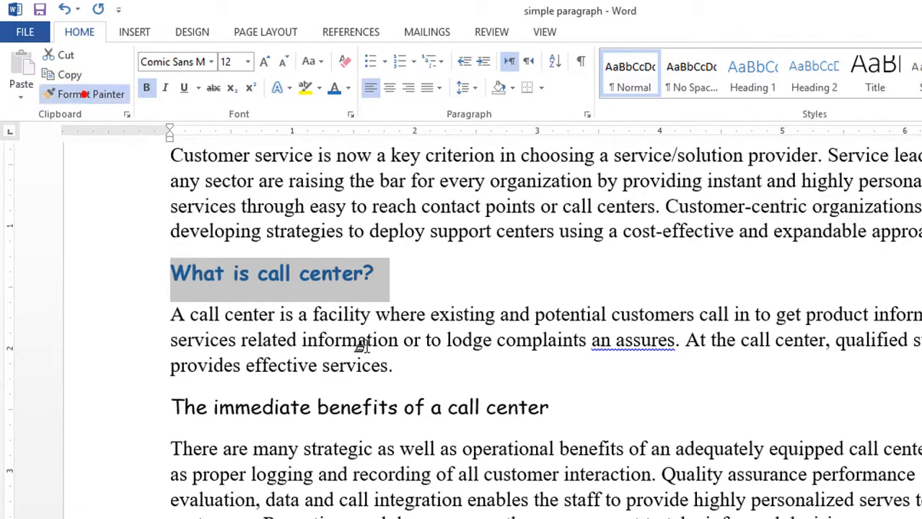
pyautogui.moveTo(554, 408)
pyautogui.mouseDown()
pyautogui.moveTo(304, 370)
pyautogui.moveTo(217, 407)
pyautogui.moveTo(168, 408)
pyautogui.moveTo(187, 410)
pyautogui.mouseUp()
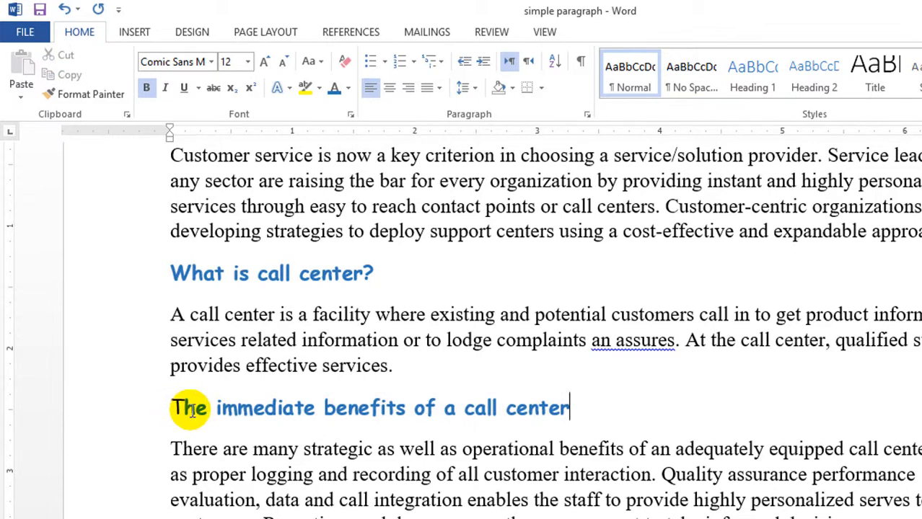
# Step: Copy the formatting of the word "immediate" onto the unformatted start of "The" in the same heading with Format Painter
pyautogui.doubleClick(250, 408)
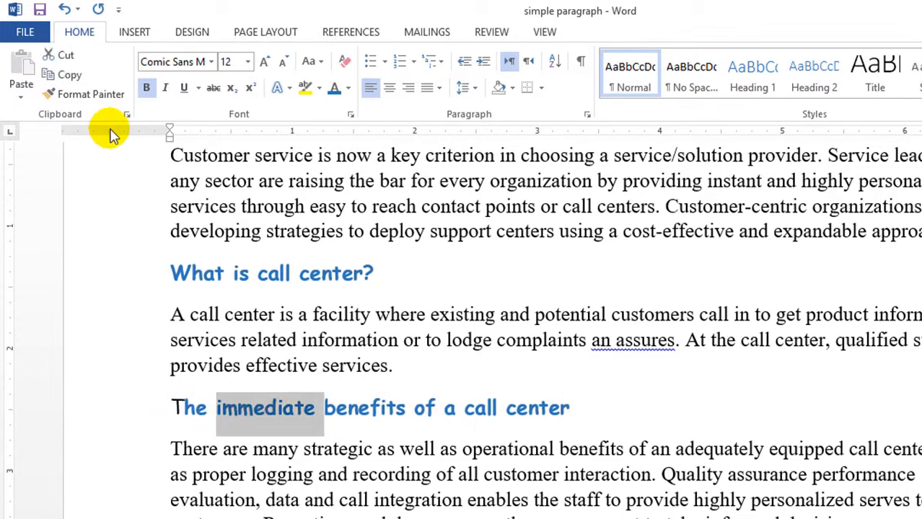
pyautogui.click(92, 94)
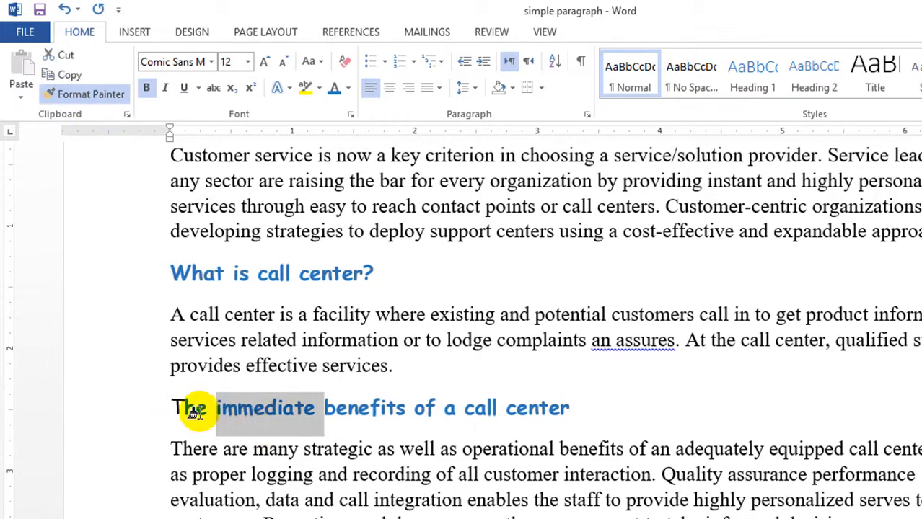
pyautogui.moveTo(196, 408); pyautogui.dragTo(160, 406)
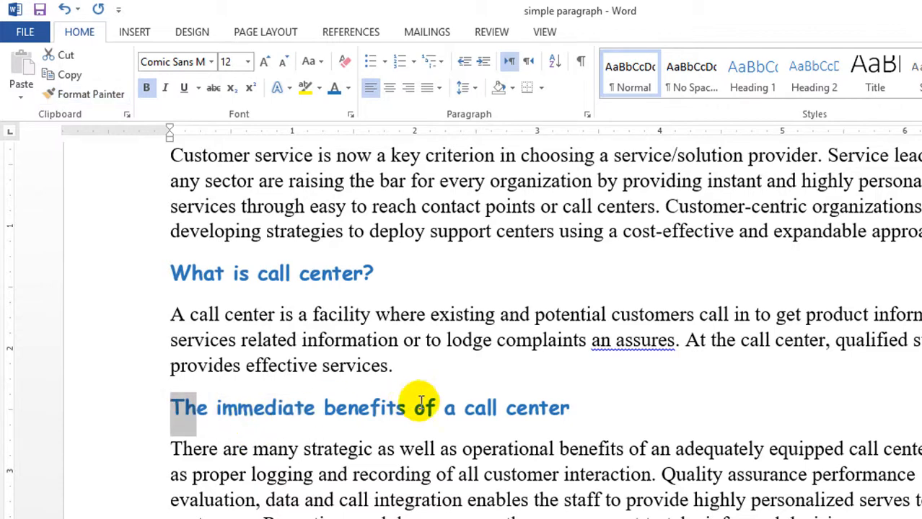
pyautogui.click(623, 424)
# Step: Italicize the phrase "call centers" in the first body paragraph below the title
pyautogui.scroll(3, 627, 423)
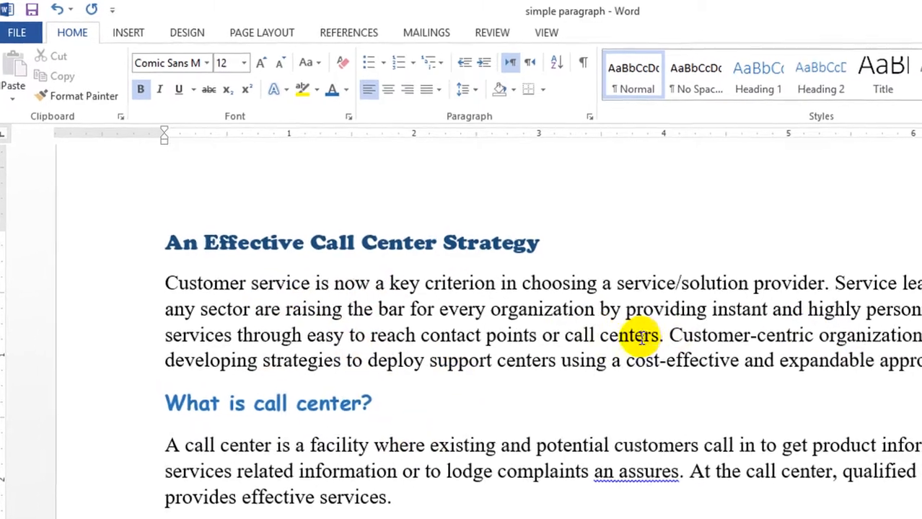
pyautogui.moveTo(651, 329); pyautogui.dragTo(592, 328)
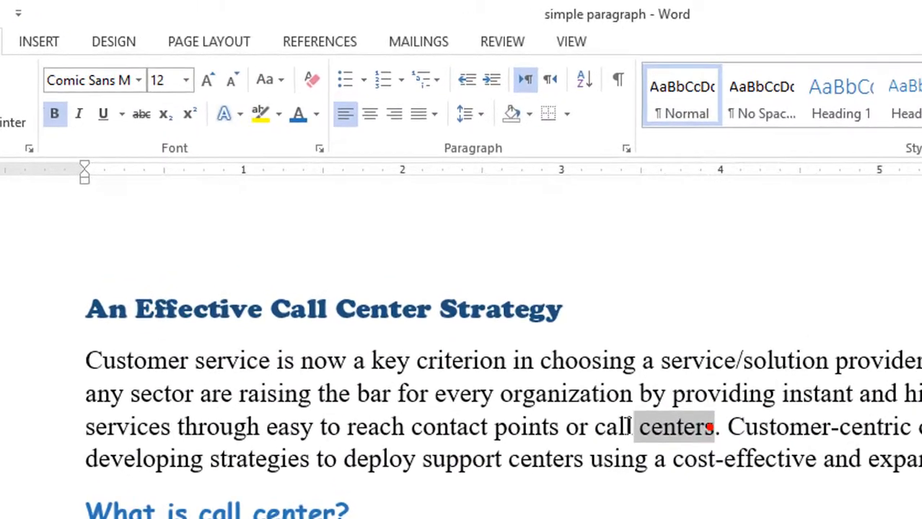
pyautogui.moveTo(629, 425); pyautogui.dragTo(595, 427)
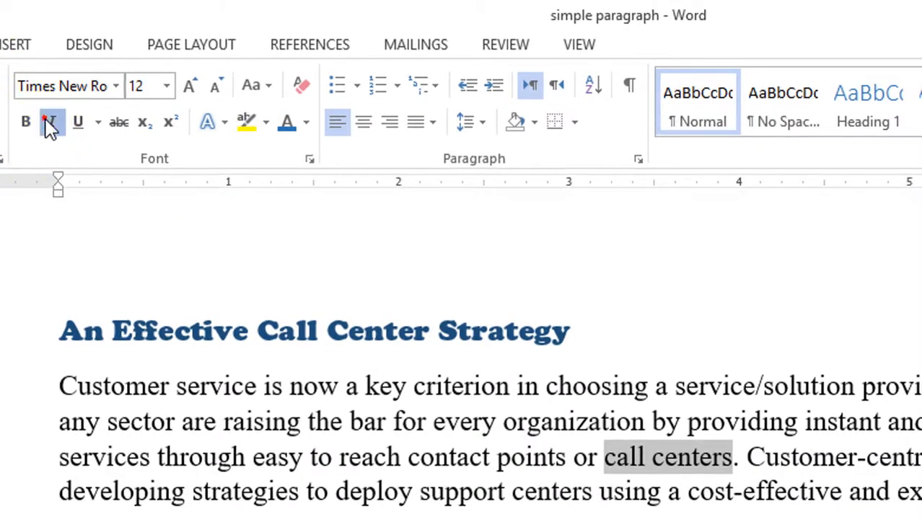
pyautogui.click(51, 121)
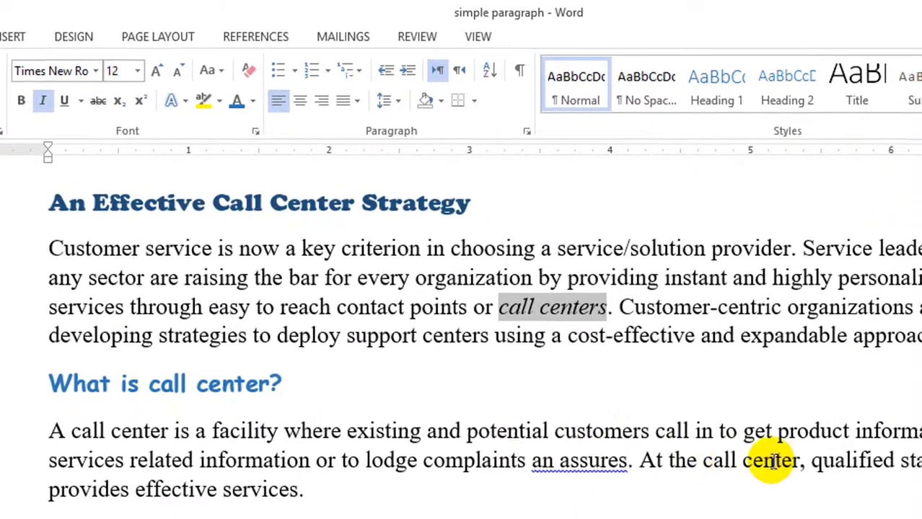
# Step: Italicize the phrase "call center" before "qualified staff" in the paragraph under "What is call center?"
pyautogui.moveTo(853, 490); pyautogui.dragTo(802, 498)
pyautogui.moveTo(719, 446); pyautogui.dragTo(685, 444)
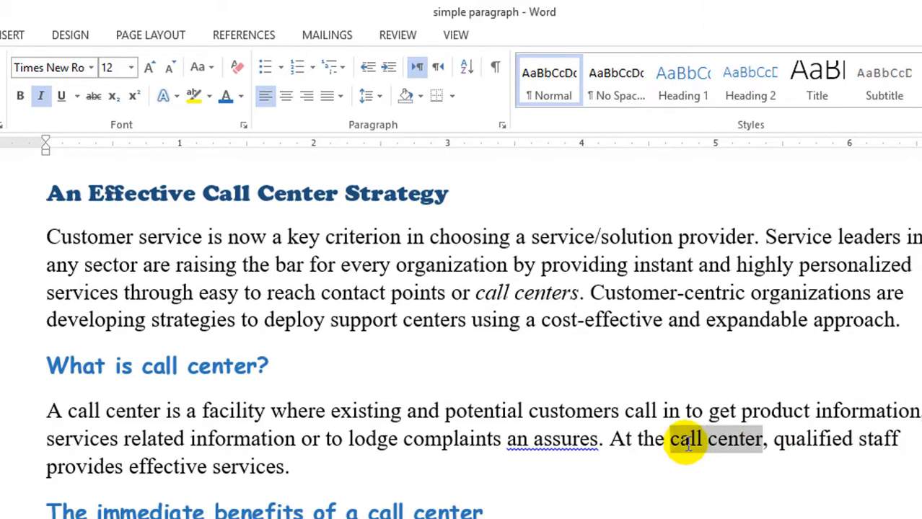
pyautogui.click(40, 96)
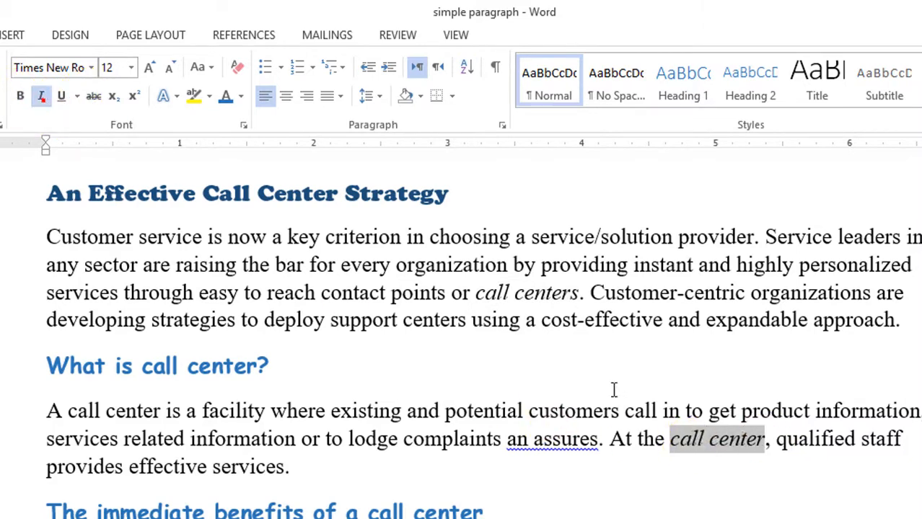
pyautogui.scroll(-1, 620, 453)
pyautogui.click(620, 453)
# Step: Underline the words "Customer service" at the start of the first body paragraph
pyautogui.scroll(3, 817, 455)
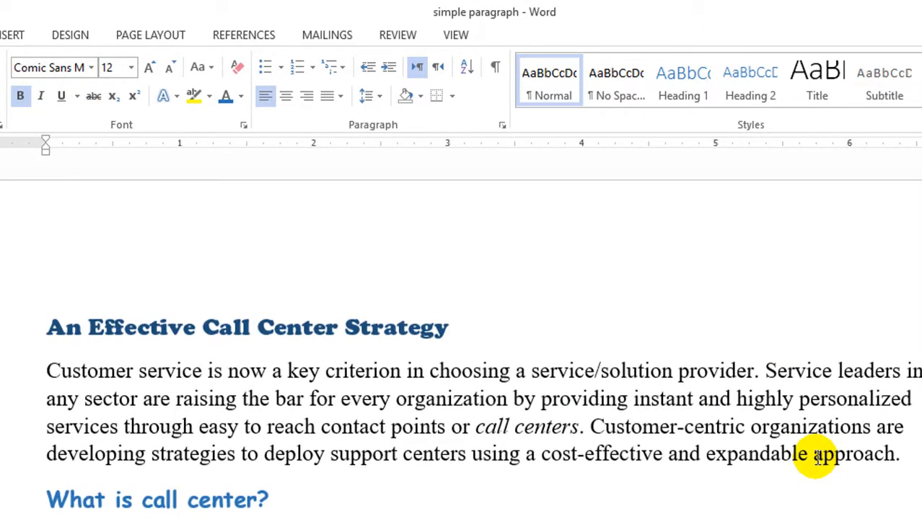
pyautogui.click(586, 427)
pyautogui.scroll(-1, 289, 459)
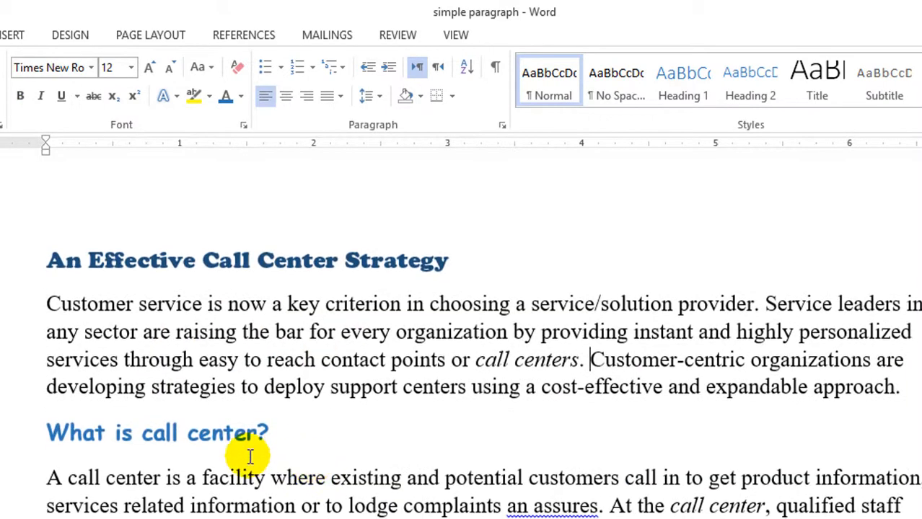
pyautogui.moveTo(45, 305); pyautogui.dragTo(206, 303)
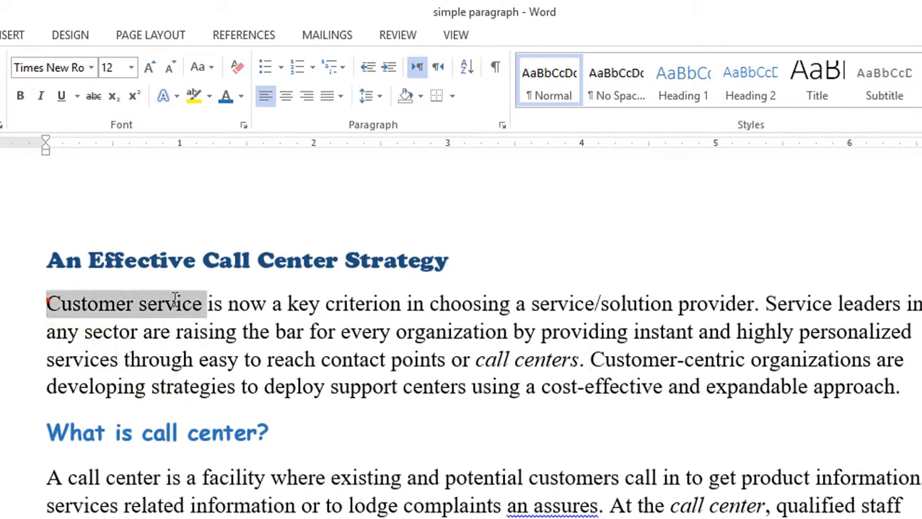
pyautogui.click(62, 96)
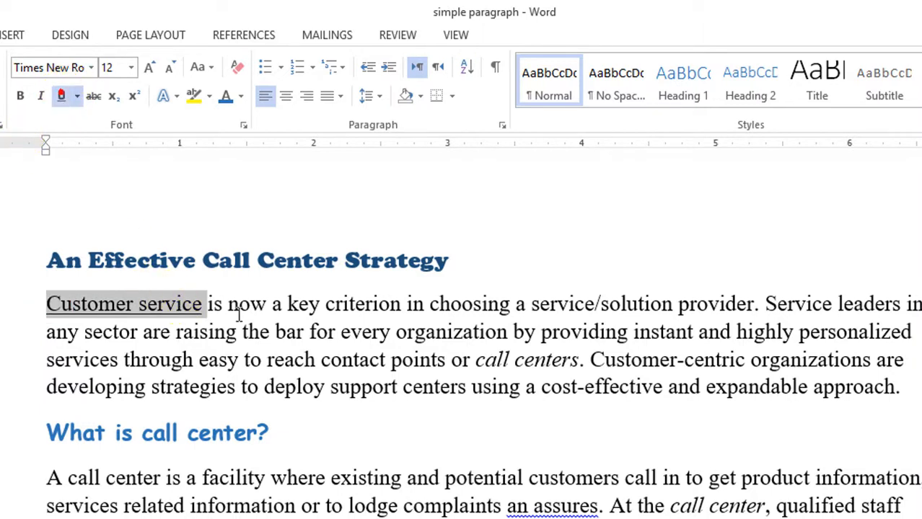
pyautogui.click(265, 331)
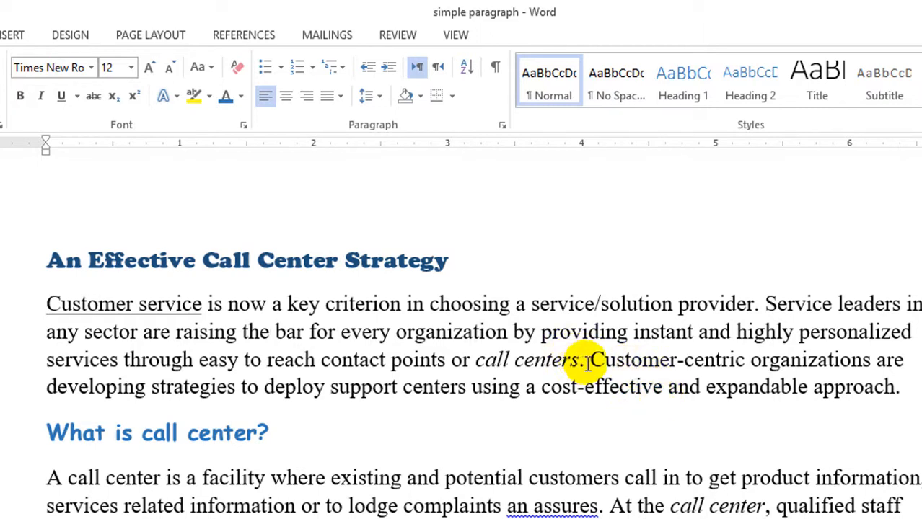
# Step: Apply strikethrough to the word "Customer-centric" in the first body paragraph
pyautogui.moveTo(590, 359); pyautogui.dragTo(737, 355)
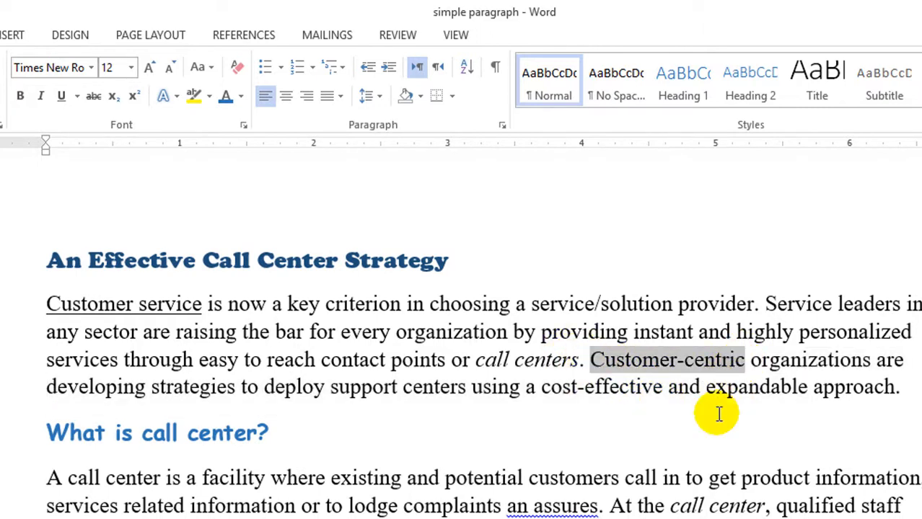
pyautogui.click(93, 96)
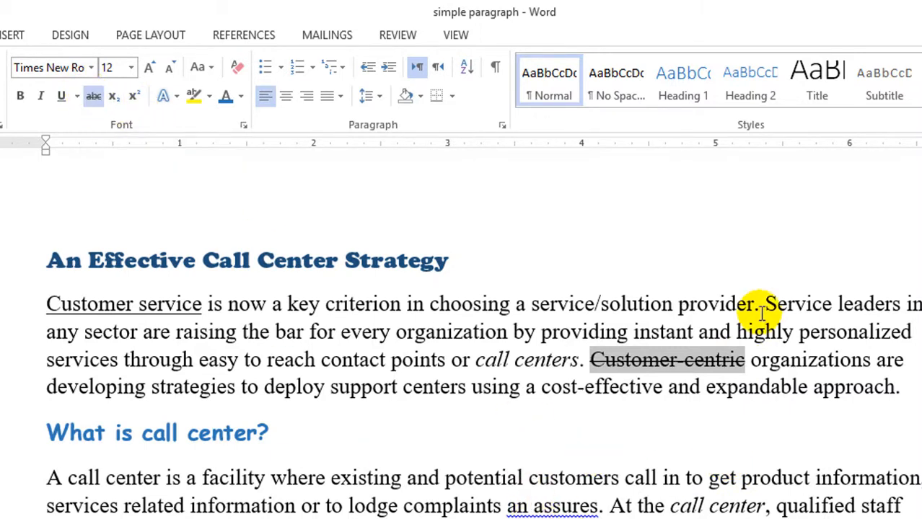
pyautogui.click(751, 359)
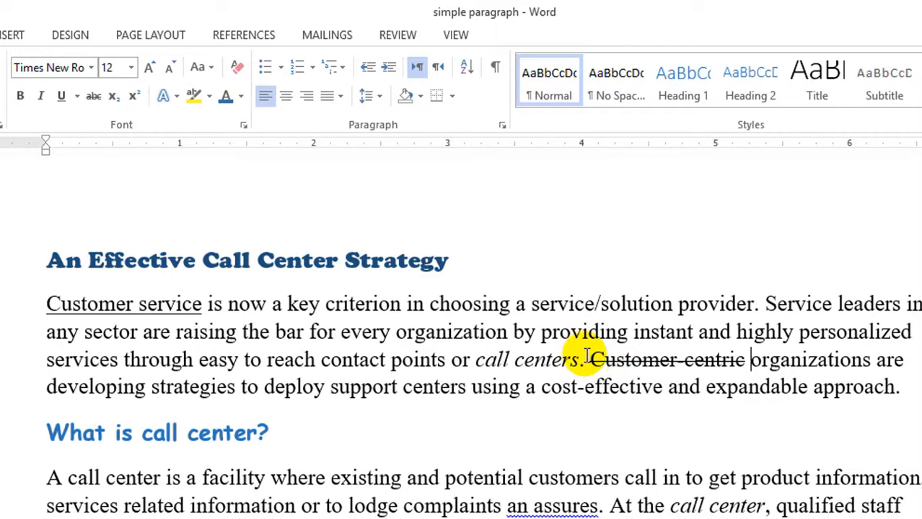
pyautogui.moveTo(590, 360); pyautogui.dragTo(743, 362)
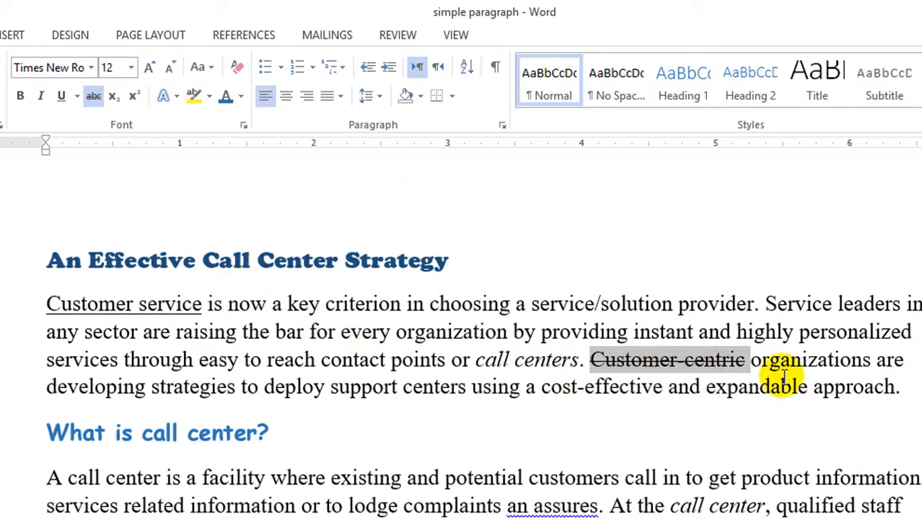
# Step: Highlight the word "organizations" after "Customer-centric" in yellow
pyautogui.moveTo(754, 360); pyautogui.dragTo(863, 358)
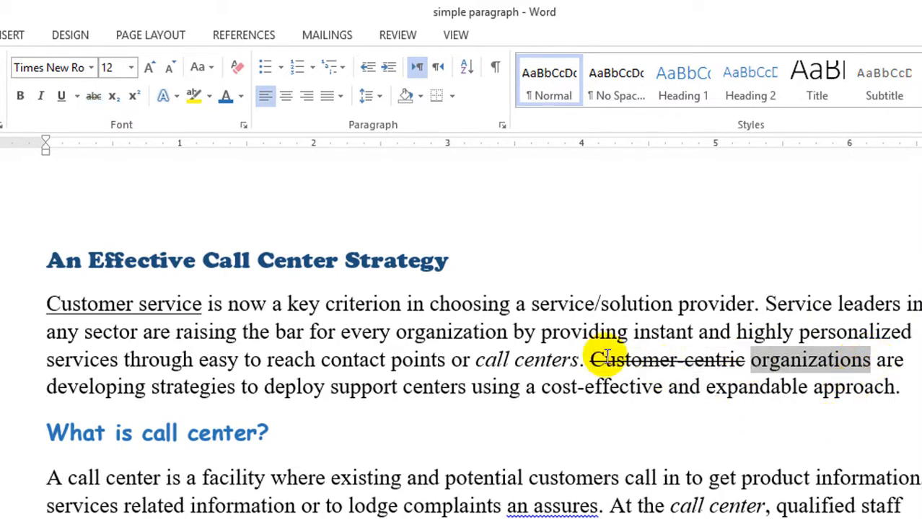
pyautogui.click(210, 96)
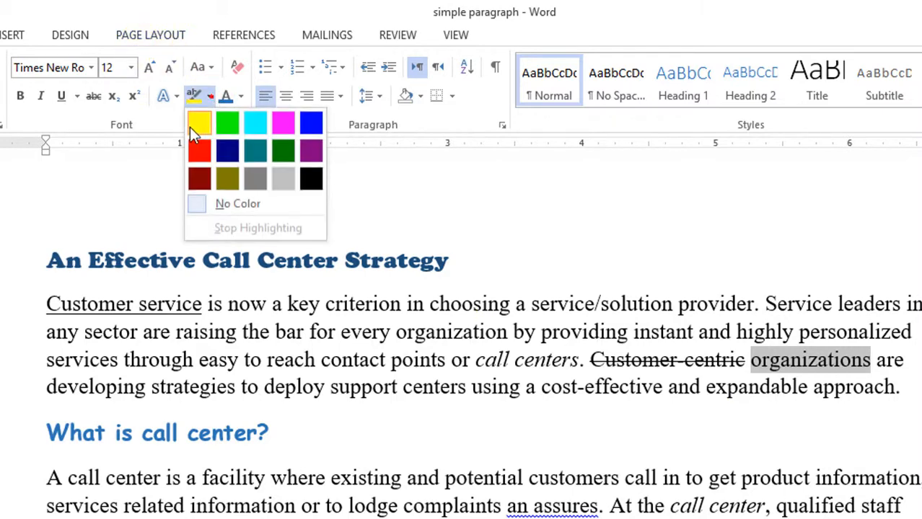
pyautogui.click(191, 126)
pyautogui.click(737, 431)
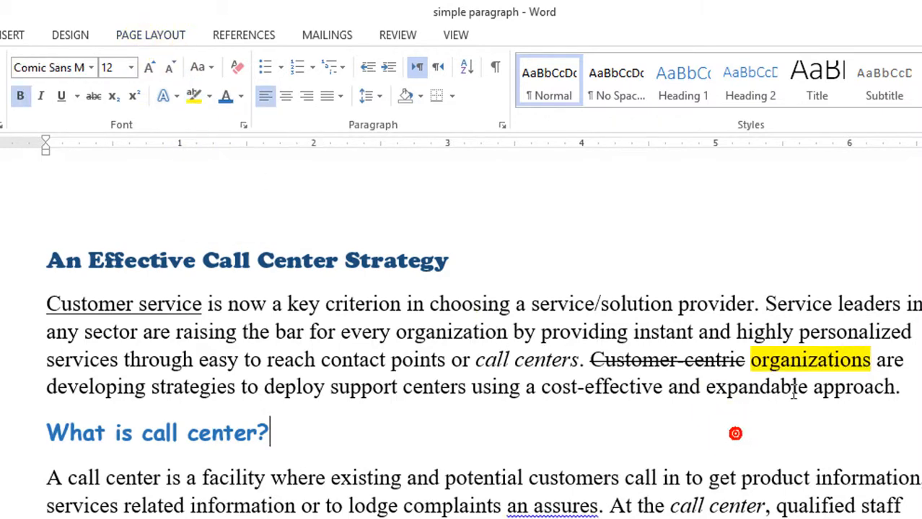
# Step: Switch to the document "lesson 3 formatting text simple paragraph", maximize its window and go to the "Subscript examples" section
pyautogui.scroll(-3, 801, 384)
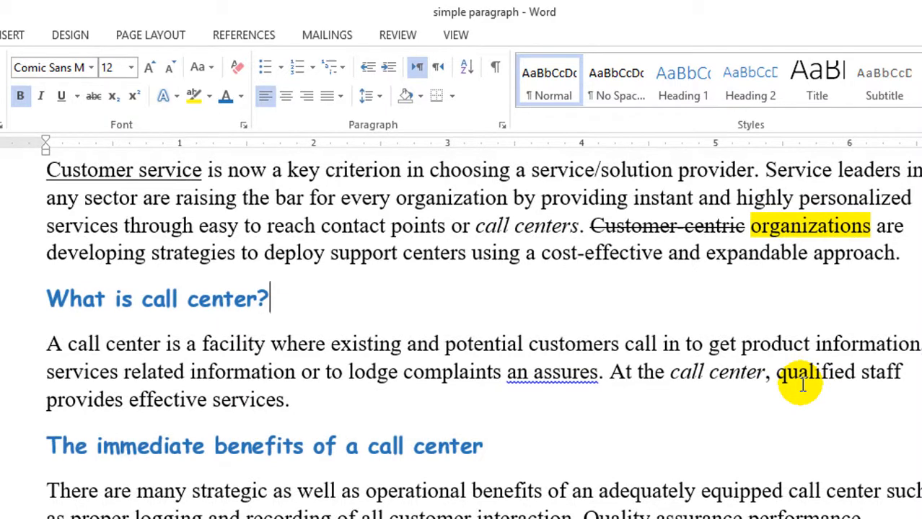
pyautogui.scroll(1, 801, 384)
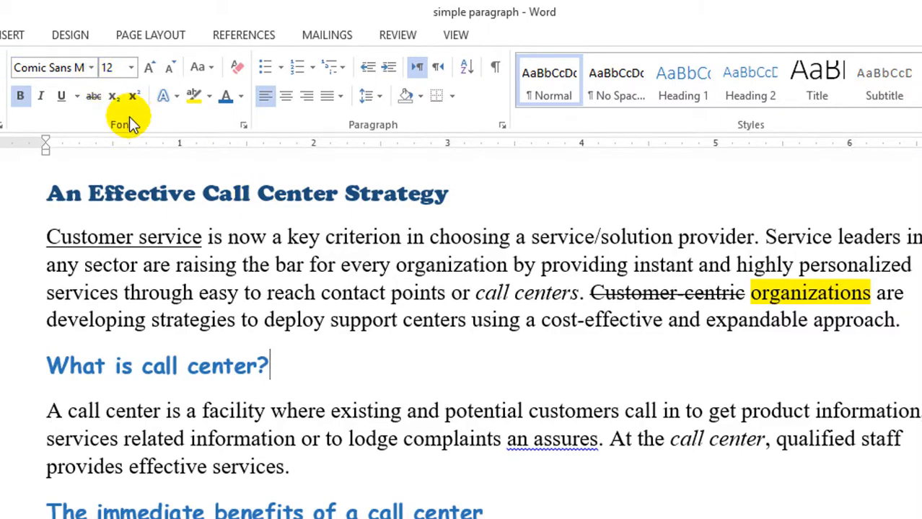
pyautogui.scroll(-10, 462, 231)
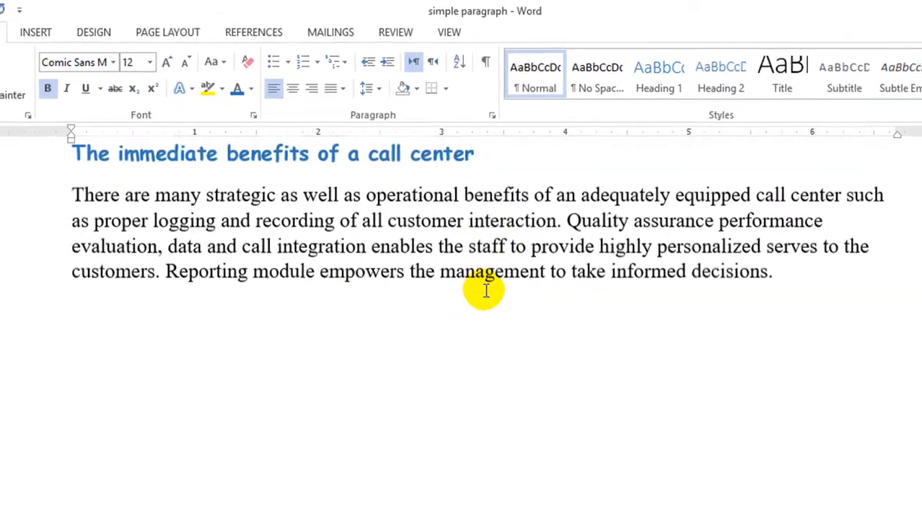
pyautogui.scroll(10, 476, 265)
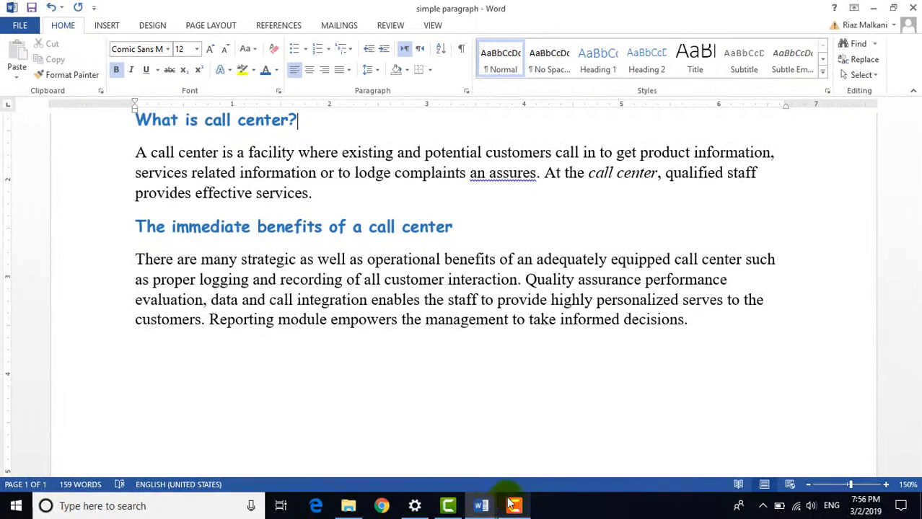
pyautogui.click(482, 505)
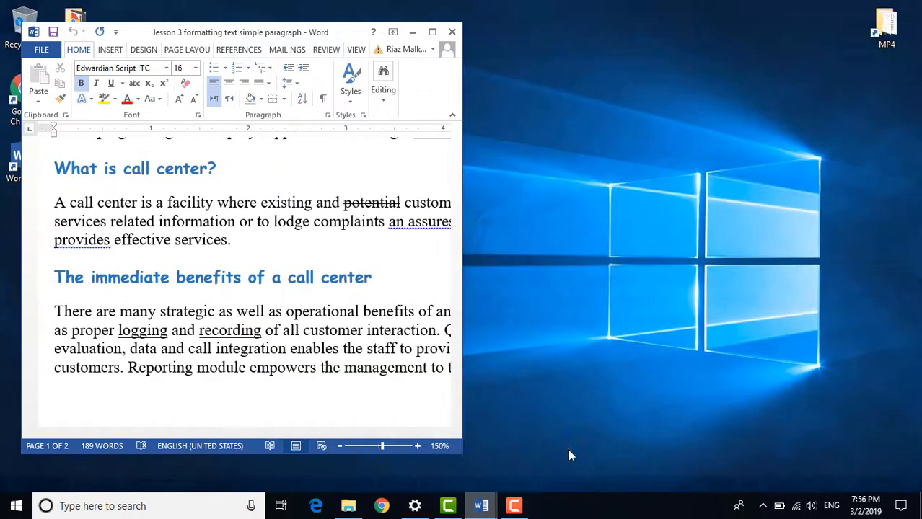
pyautogui.click(570, 454)
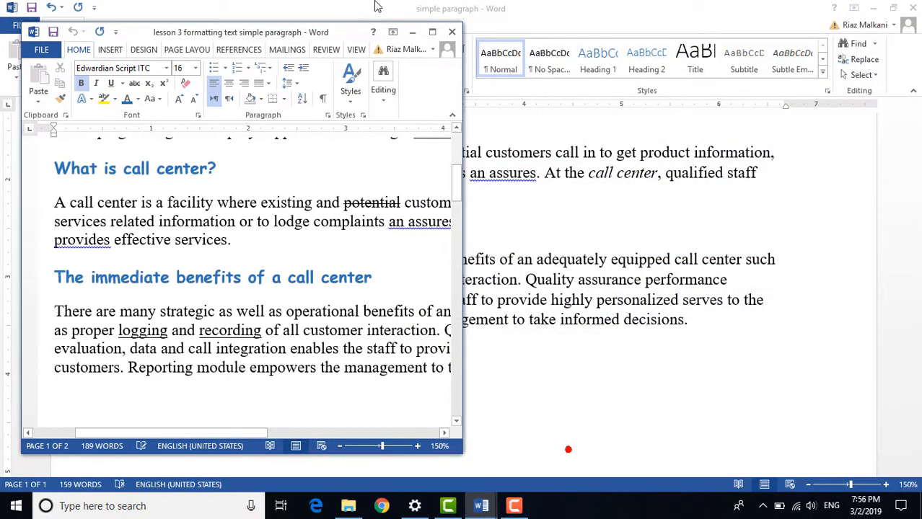
pyautogui.click(432, 34)
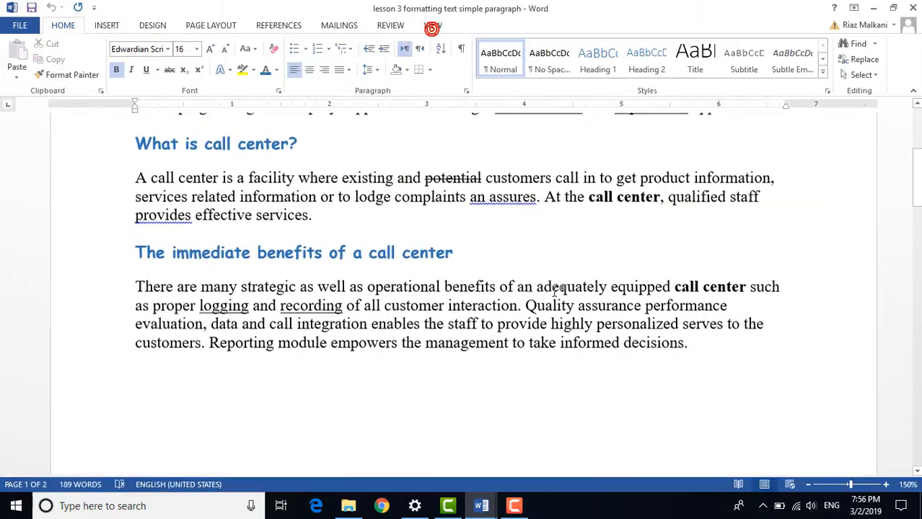
pyautogui.scroll(-5, 551, 288)
pyautogui.scroll(5, 582, 290)
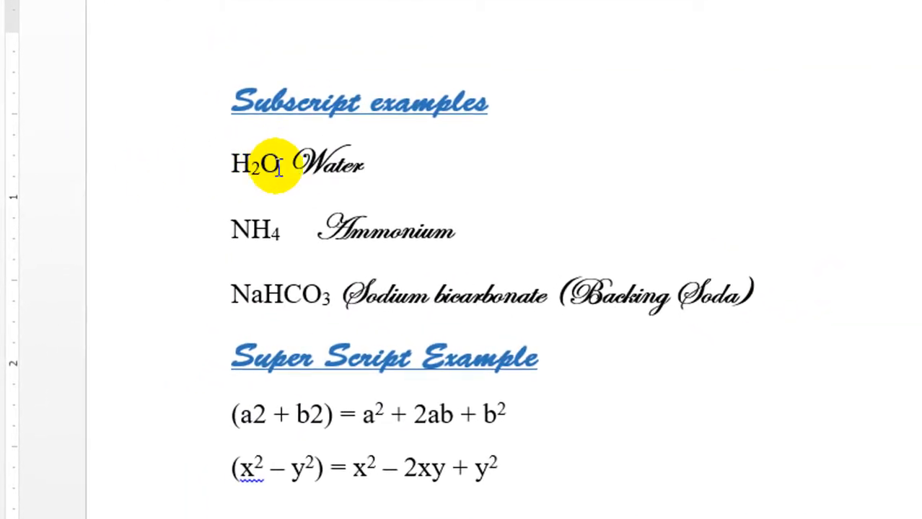
# Step: Remove the subscript formatting from the 2 in the H2O formula beside "Water"
pyautogui.moveTo(281, 163); pyautogui.dragTo(237, 161)
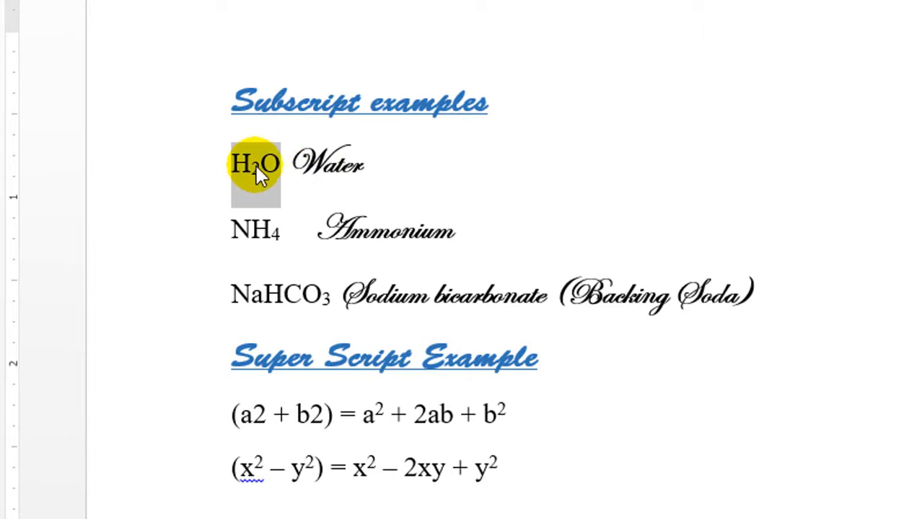
pyautogui.click(440, 223)
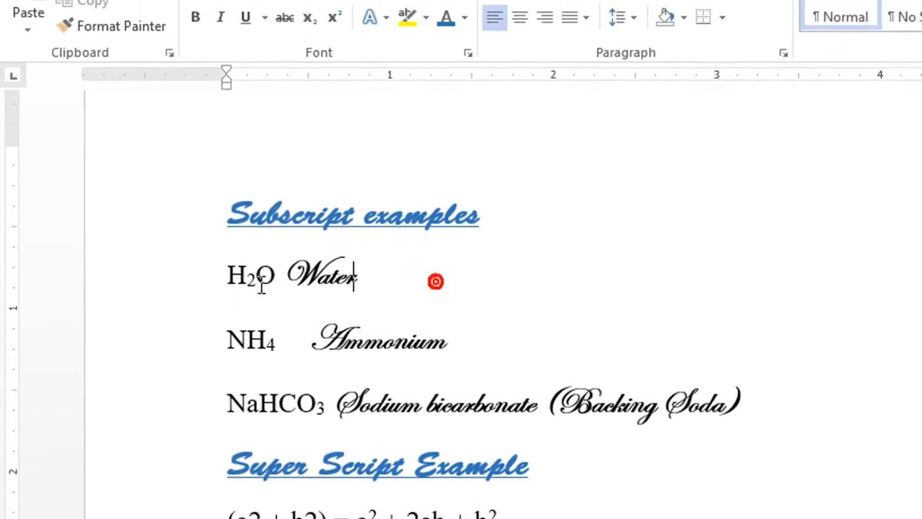
pyautogui.moveTo(258, 219); pyautogui.dragTo(252, 217)
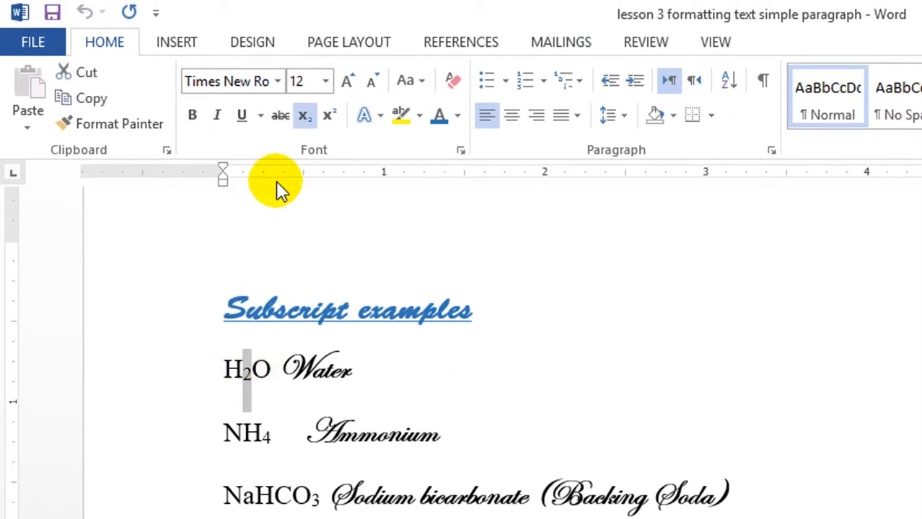
pyautogui.click(306, 119)
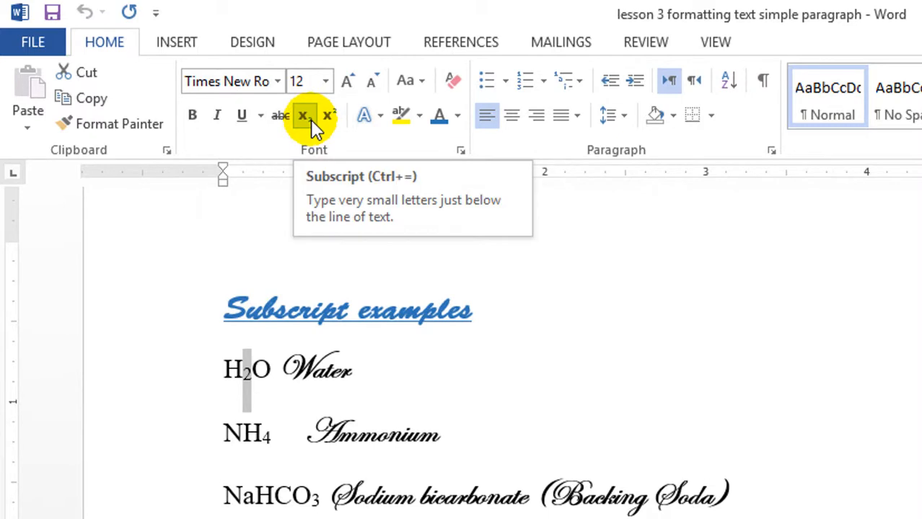
pyautogui.click(310, 119)
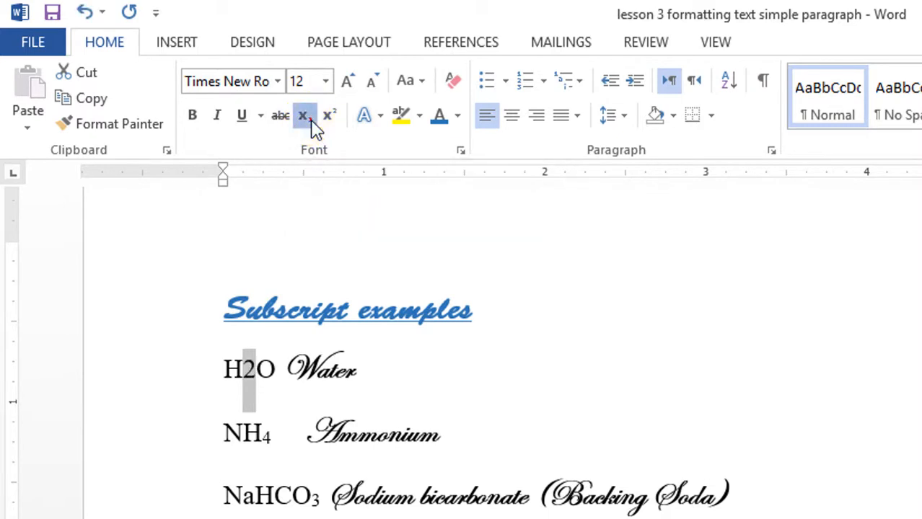
pyautogui.click(309, 120)
pyautogui.click(312, 121)
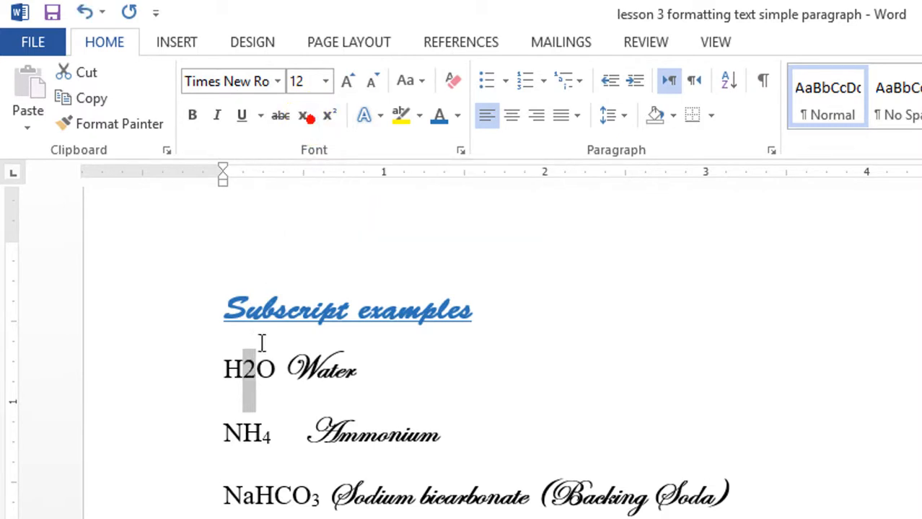
pyautogui.click(382, 367)
# Step: Format the 2 in the H2O formula beside "Water" as subscript
pyautogui.click(250, 368)
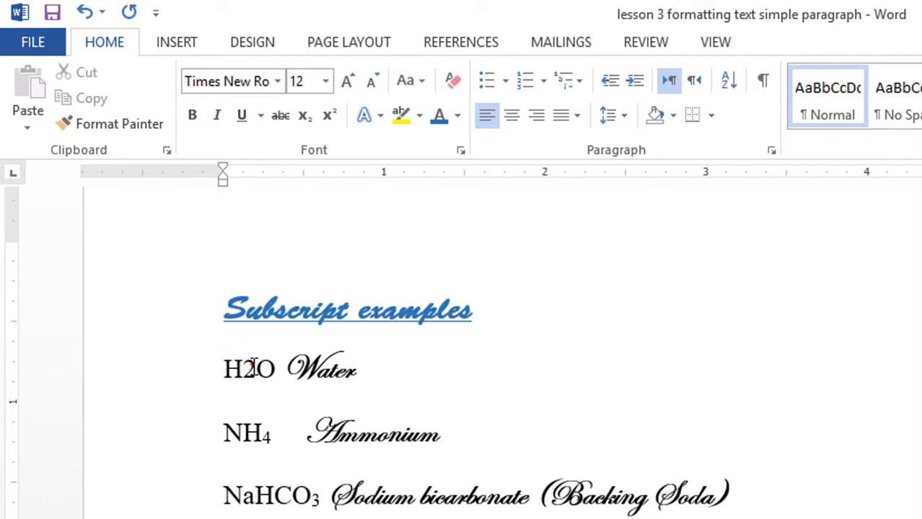
pyautogui.click(312, 121)
pyautogui.click(370, 376)
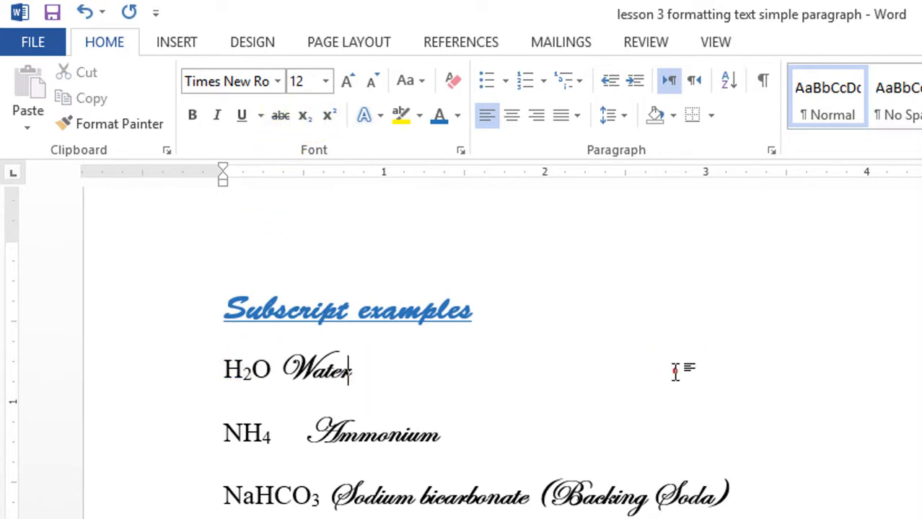
pyautogui.click(279, 432)
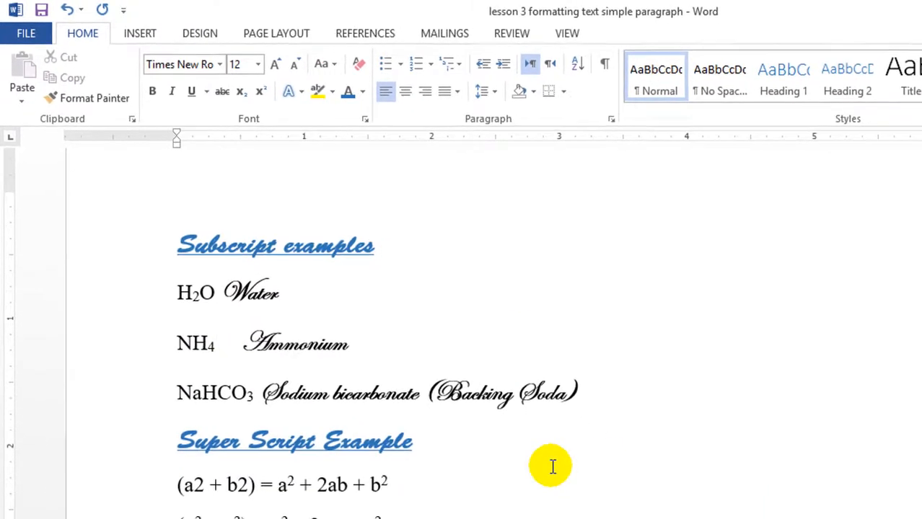
# Step: Add the text H2O on a new line below the superscript equations and format its 2 as subscript
pyautogui.click(552, 461)
pyautogui.scroll(-3, 337, 463)
pyautogui.click(333, 465)
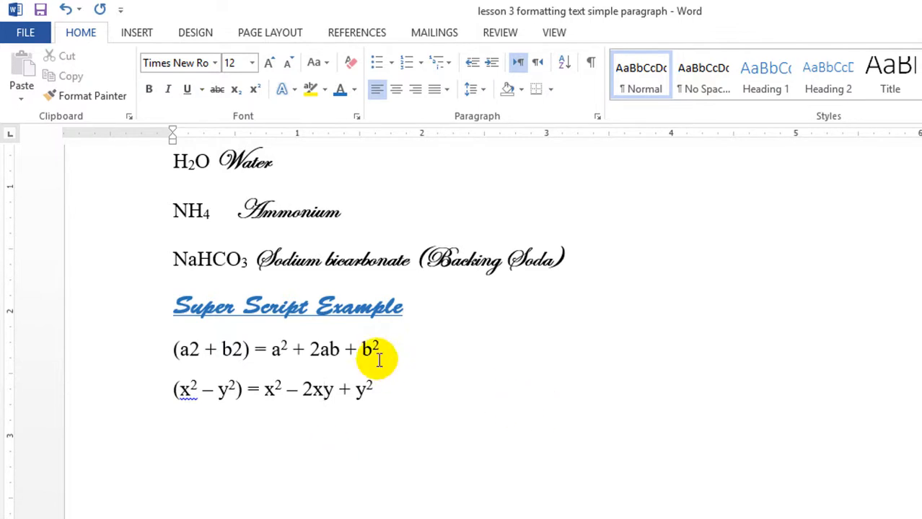
pyautogui.press('Return')
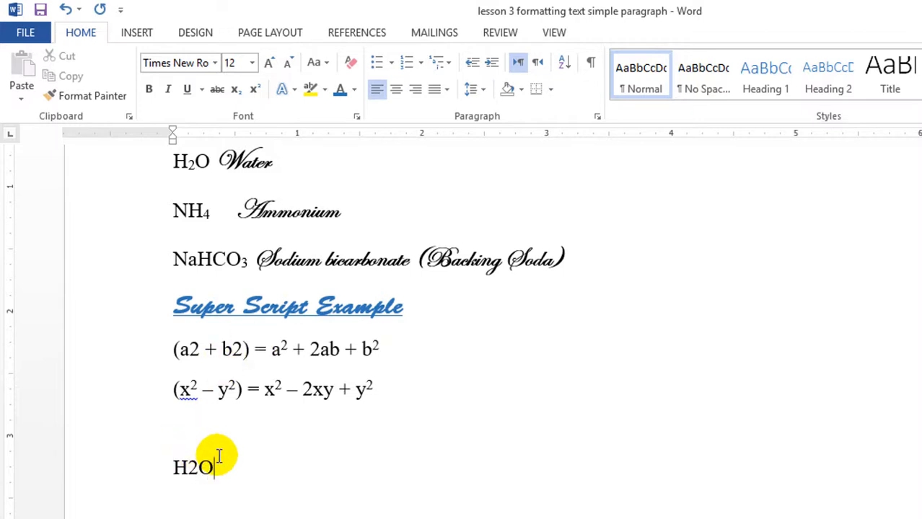
pyautogui.click(197, 467)
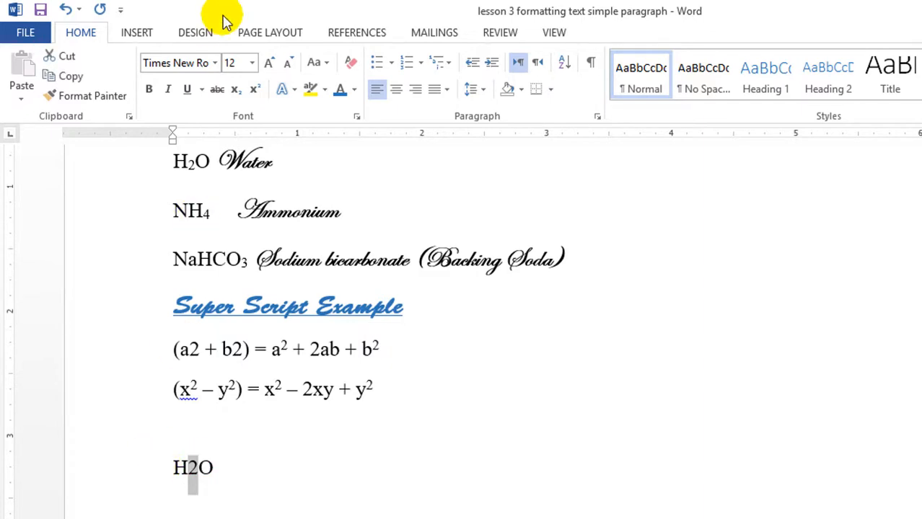
pyautogui.click(234, 88)
pyautogui.click(283, 439)
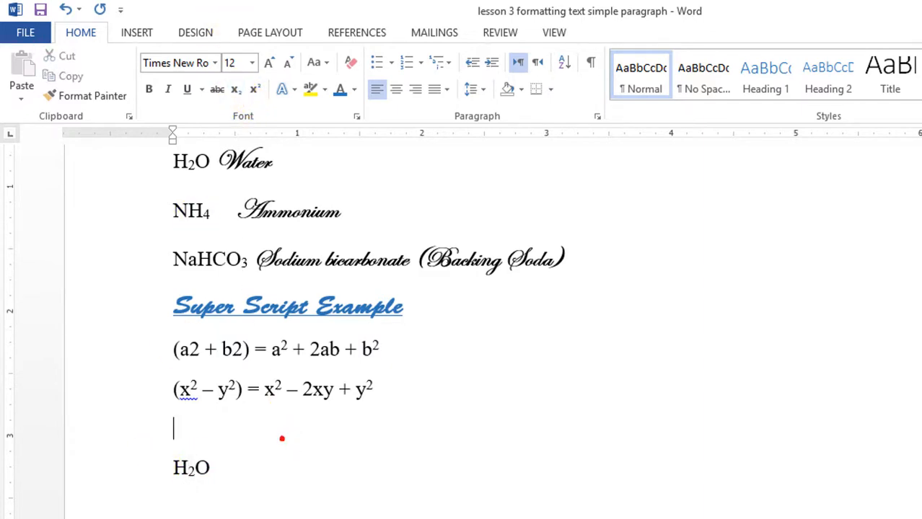
# Step: Delete the practice H2O text below the superscript equations
pyautogui.moveTo(216, 469); pyautogui.dragTo(132, 465)
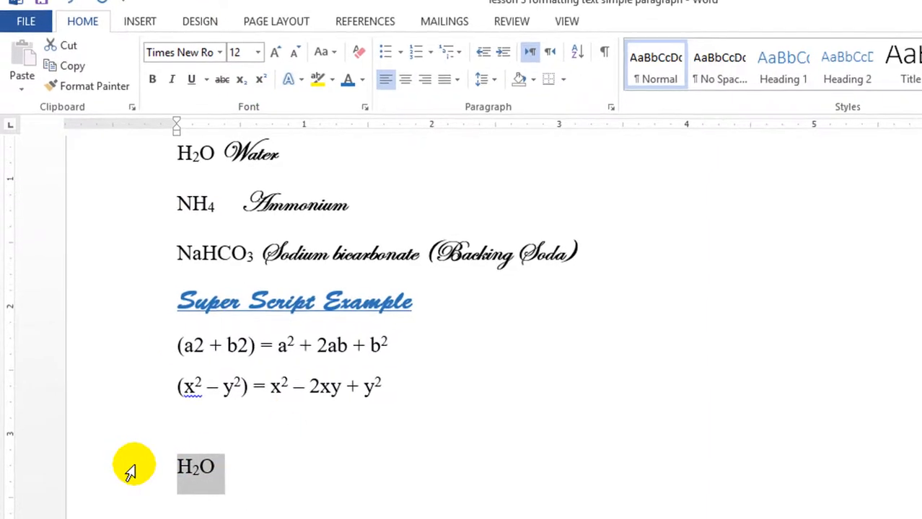
pyautogui.press('Delete')
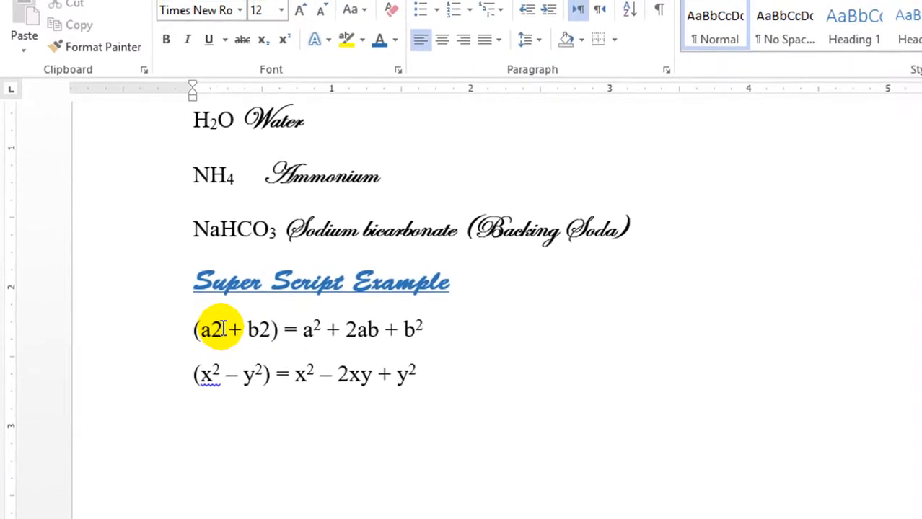
# Step: Format both 2s inside the parentheses of (a2 + b2) as superscript
pyautogui.moveTo(223, 329); pyautogui.dragTo(211, 329)
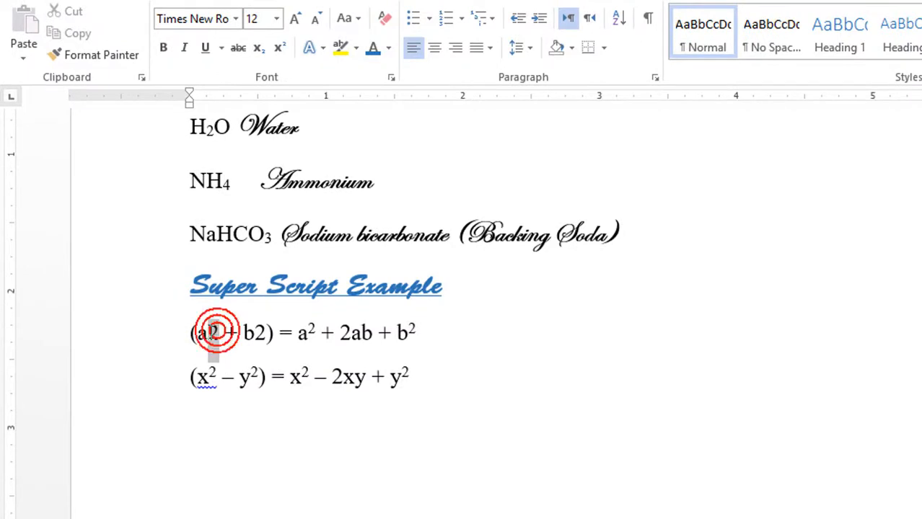
pyautogui.click(281, 47)
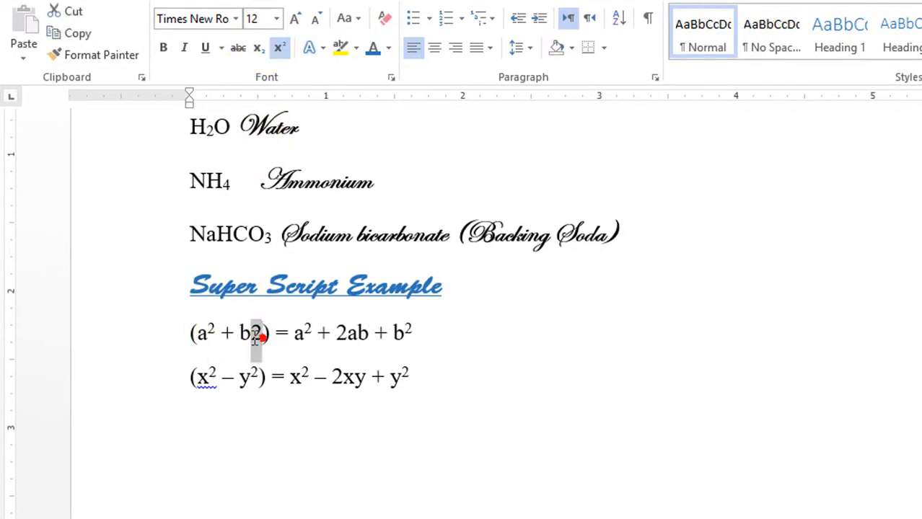
pyautogui.click(280, 48)
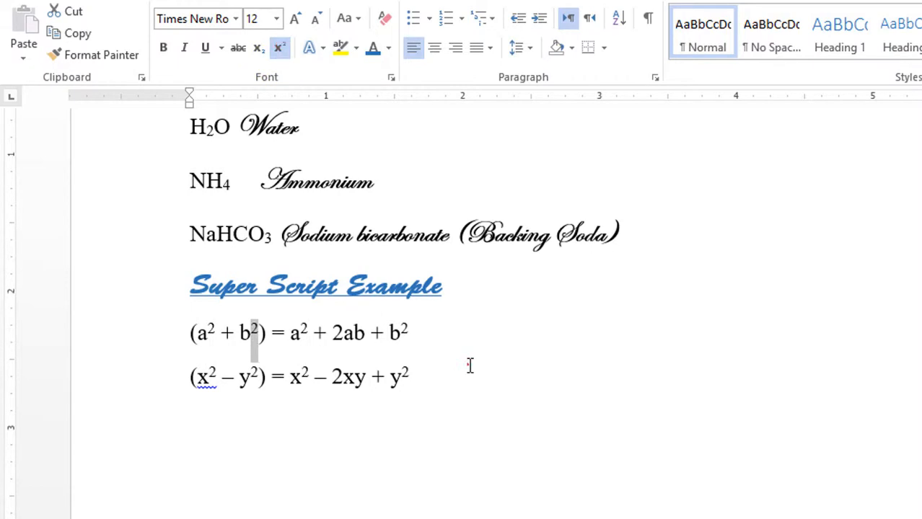
pyautogui.click(469, 366)
# Step: Change the font of the word "Water" beside the H2O formula to Georgia
pyautogui.scroll(1, 521, 403)
pyautogui.scroll(2, 521, 405)
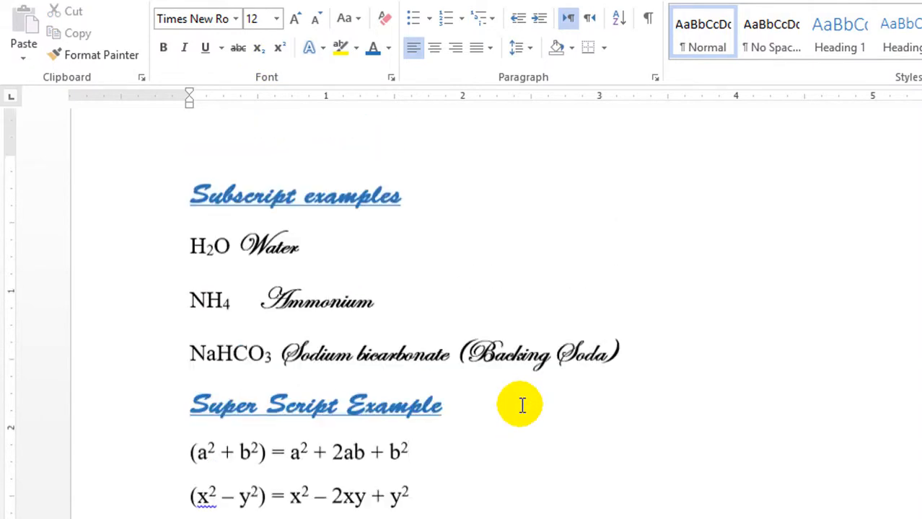
pyautogui.click(305, 266)
pyautogui.moveTo(297, 266); pyautogui.dragTo(239, 265)
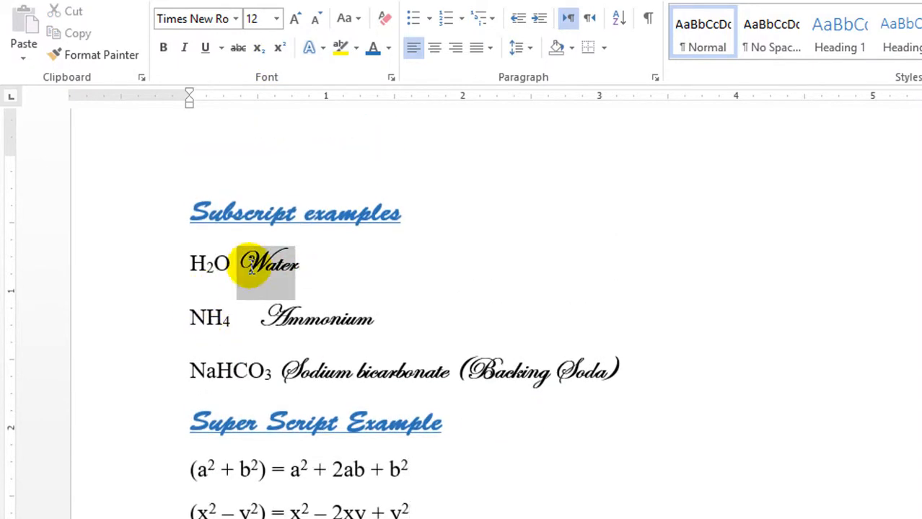
pyautogui.click(236, 17)
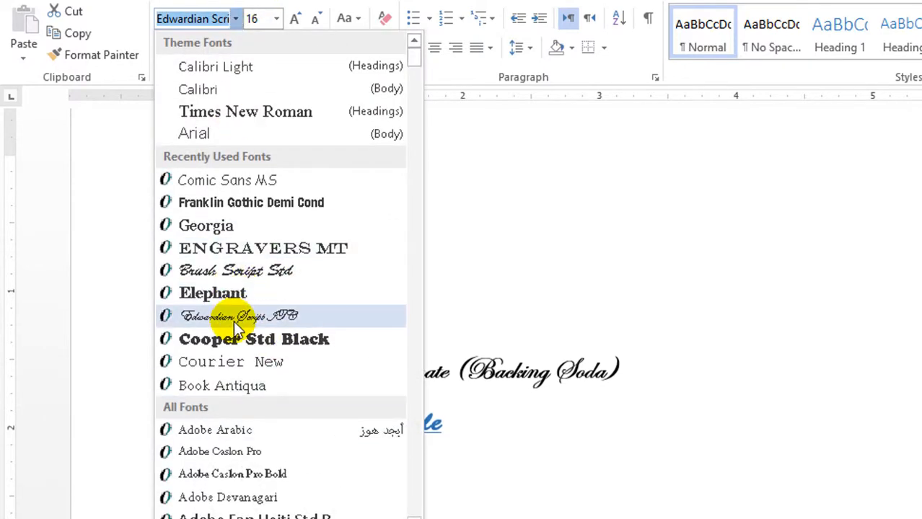
pyautogui.click(216, 226)
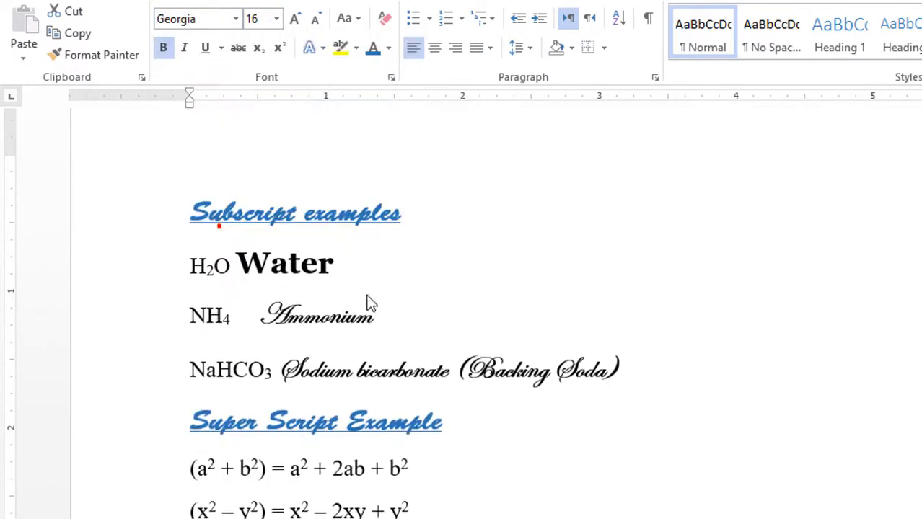
pyautogui.click(373, 317)
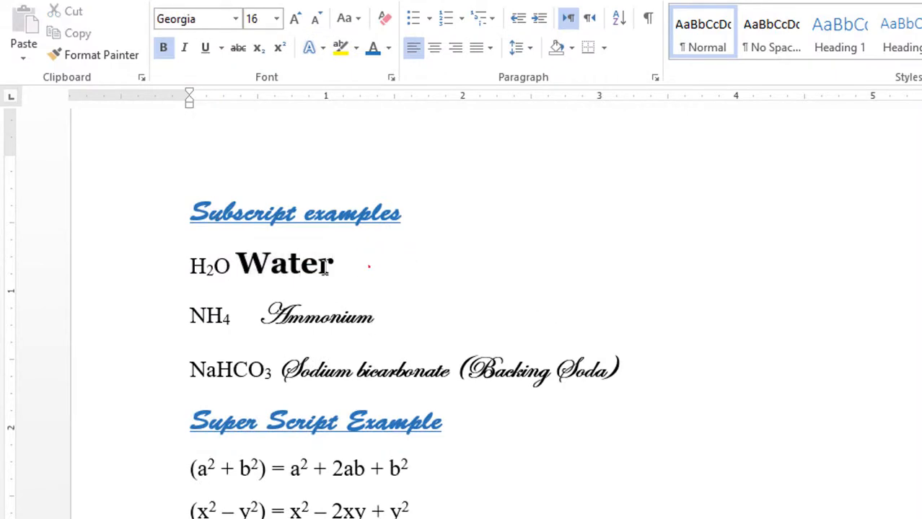
# Step: Copy the formatting of "Ammonium" onto the word "Water" with Format Painter
pyautogui.moveTo(369, 266); pyautogui.dragTo(251, 264)
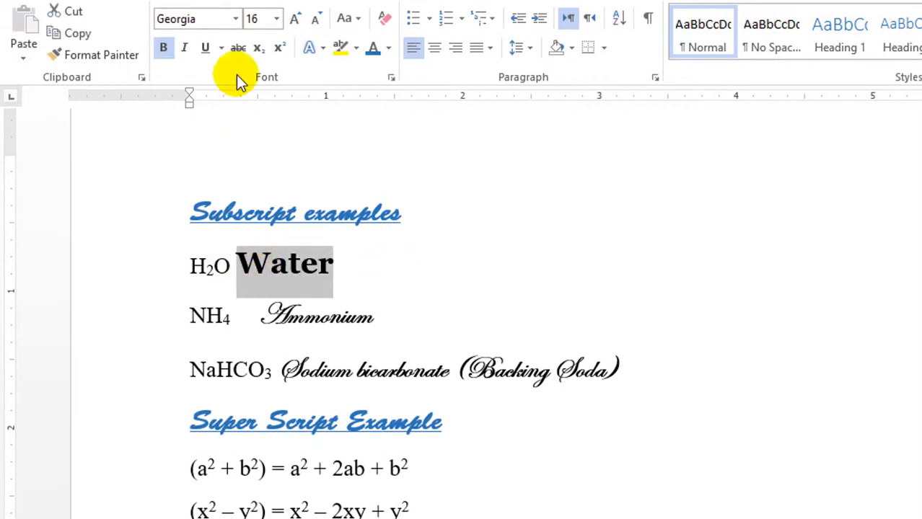
pyautogui.moveTo(394, 320); pyautogui.dragTo(286, 317)
pyautogui.click(107, 52)
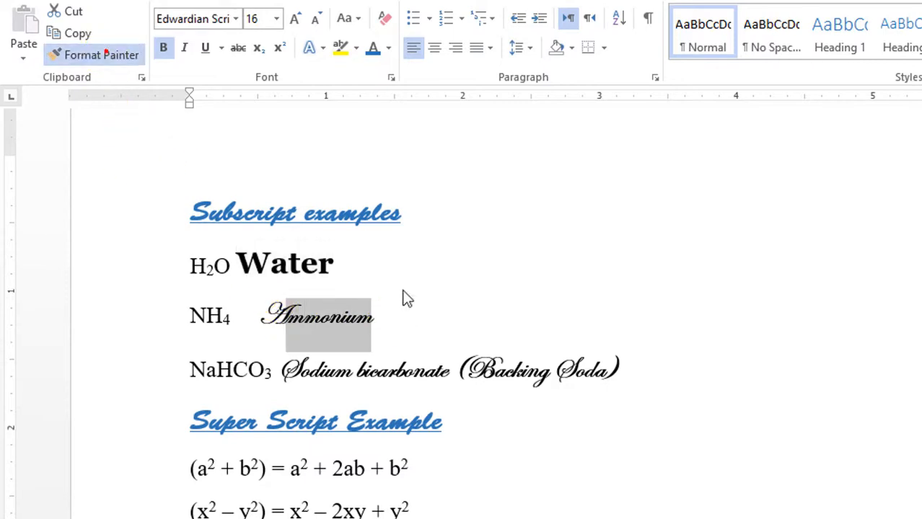
pyautogui.moveTo(339, 266); pyautogui.dragTo(236, 264)
pyautogui.click(550, 256)
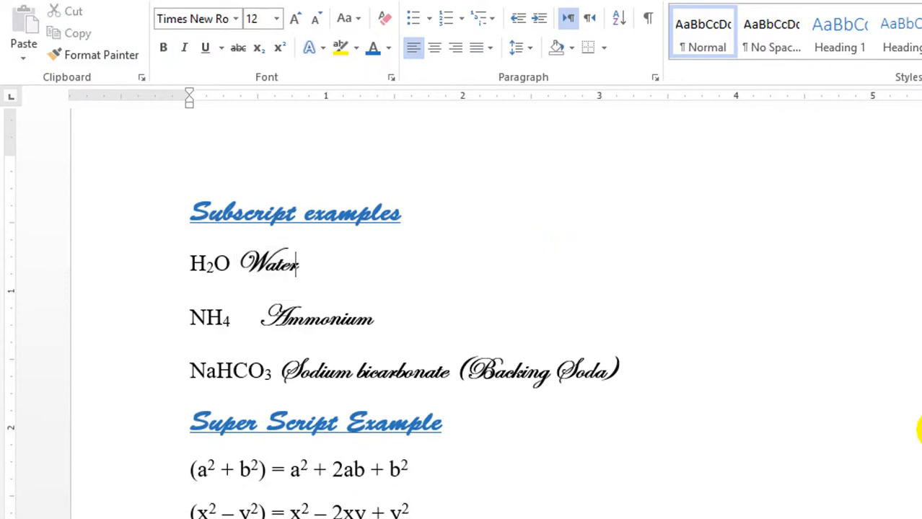
# Step: Go to the title "An Effective Call Center Strategy" and select it to check its font size
pyautogui.scroll(10, 902, 425)
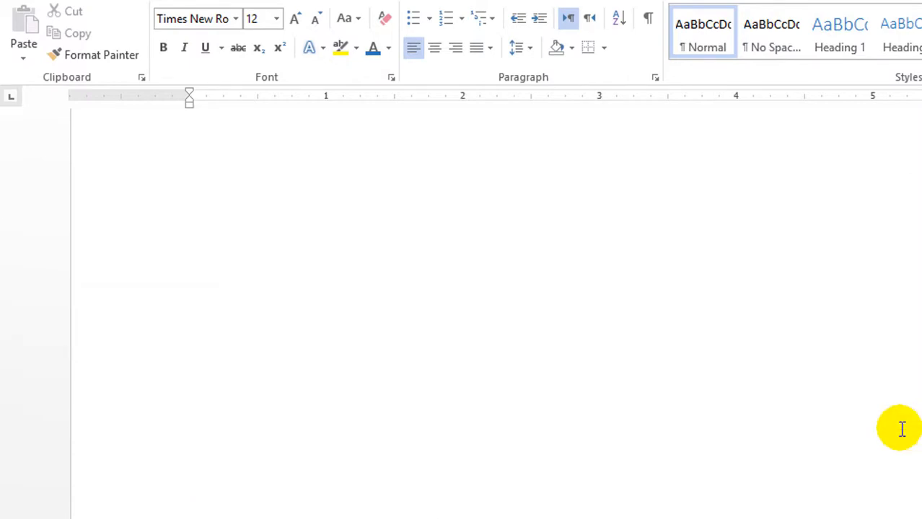
pyautogui.scroll(10, 241, 196)
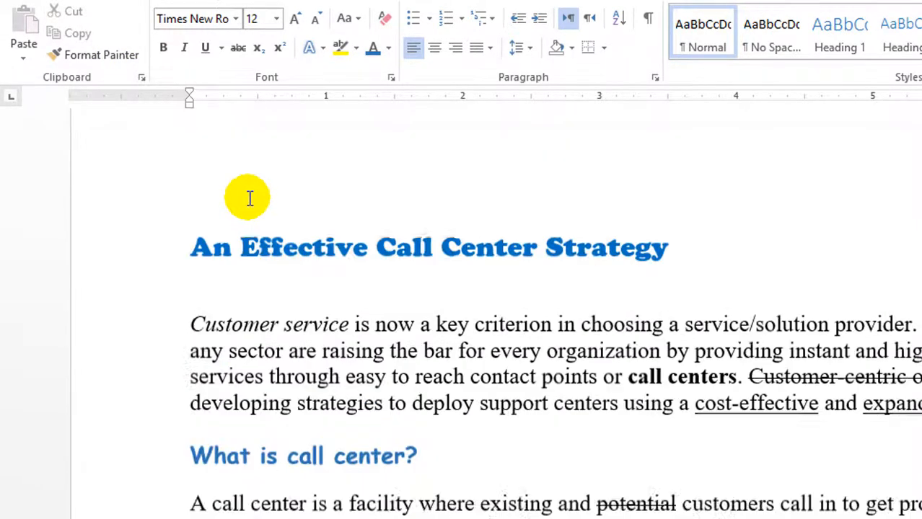
pyautogui.moveTo(687, 292); pyautogui.dragTo(189, 287)
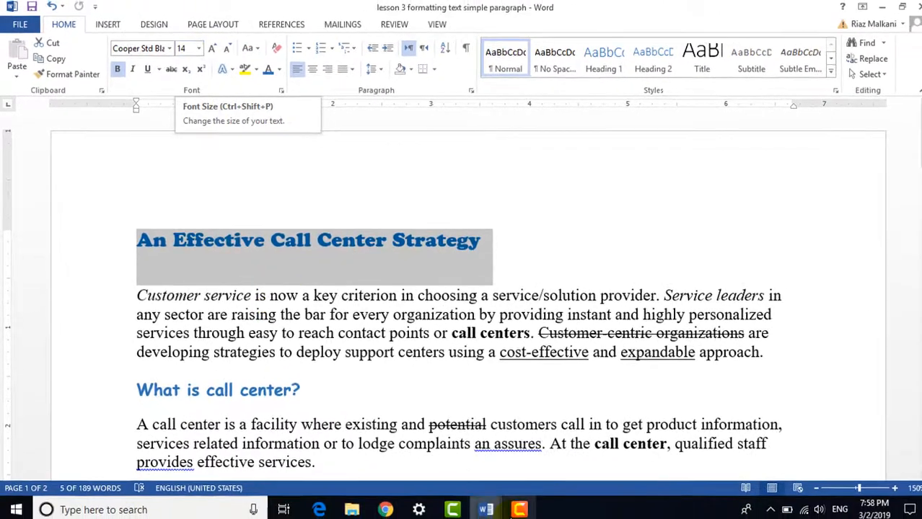
# Step: Switch to the document "simple paragraph" and go to its title
pyautogui.moveTo(485, 508)
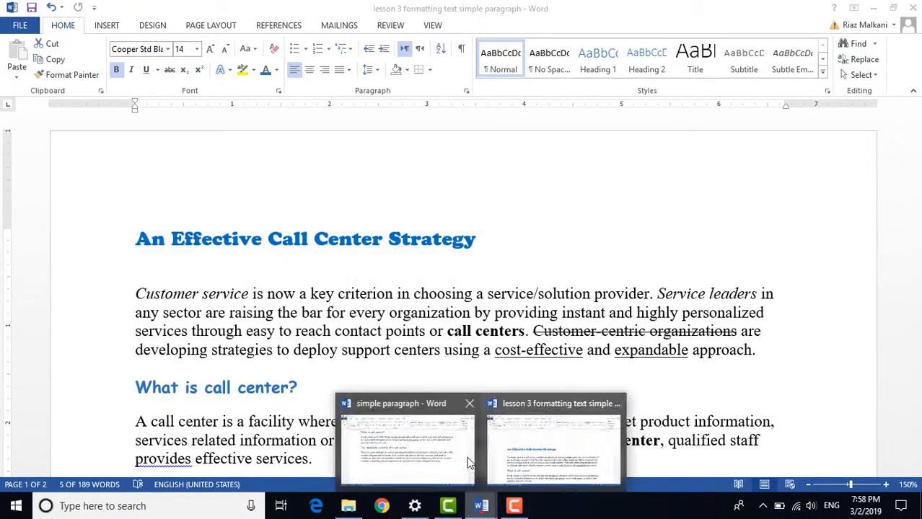
pyautogui.click(414, 448)
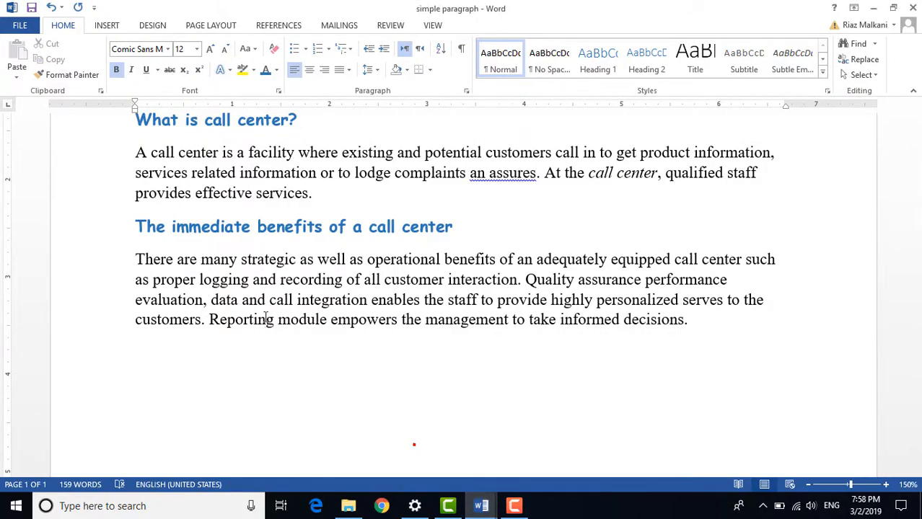
pyautogui.scroll(4, 266, 317)
pyautogui.click(313, 239)
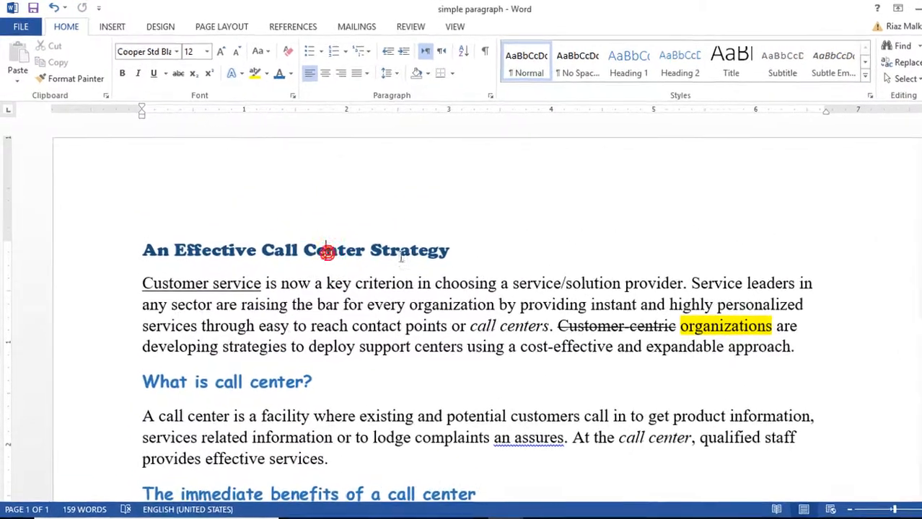
# Step: Set the font size of the title "An Effective Call Center Strategy" to 14
pyautogui.moveTo(430, 238); pyautogui.dragTo(307, 238)
pyautogui.moveTo(398, 308); pyautogui.dragTo(168, 304)
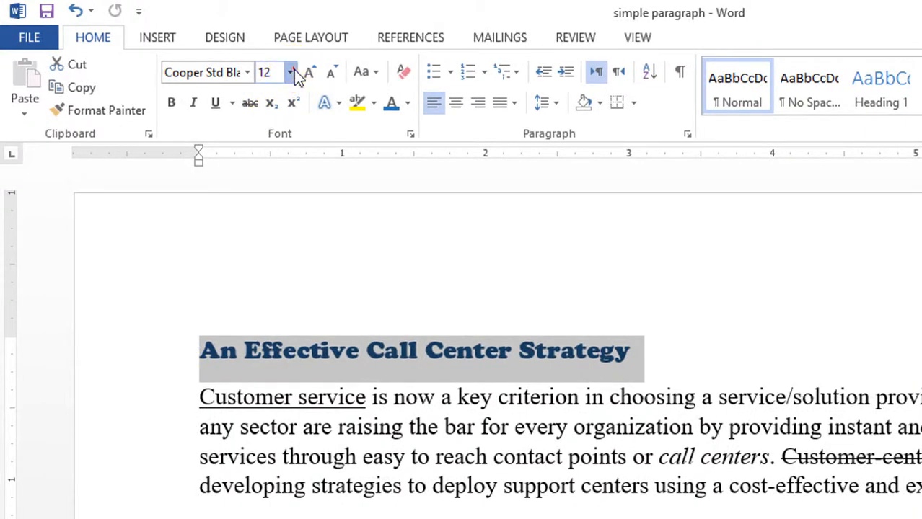
pyautogui.click(290, 72)
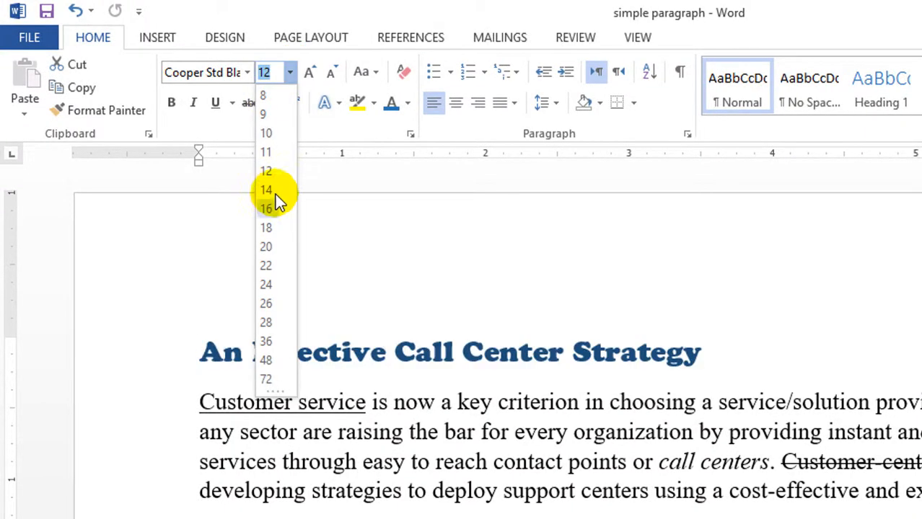
pyautogui.click(271, 193)
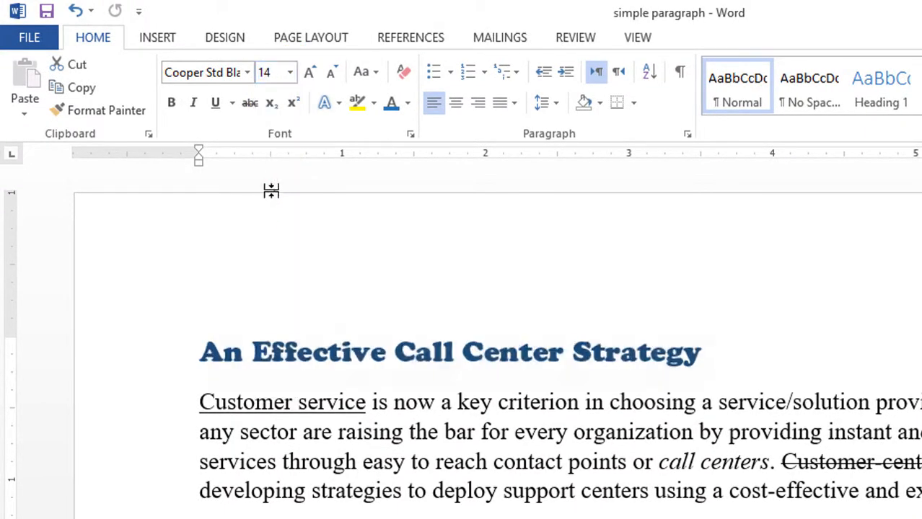
# Step: Shrink the title's font stepwise to size 10
pyautogui.click(331, 74)
pyautogui.click(330, 73)
pyautogui.click(331, 74)
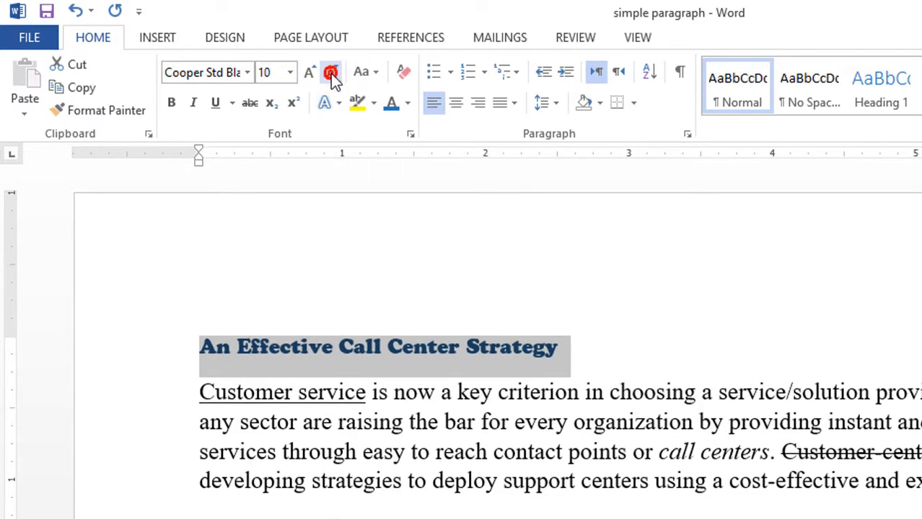
# Step: Grow the title's font stepwise to size 18
pyautogui.click(310, 72)
pyautogui.click(310, 73)
pyautogui.click(310, 72)
pyautogui.click(310, 72)
pyautogui.click(310, 72)
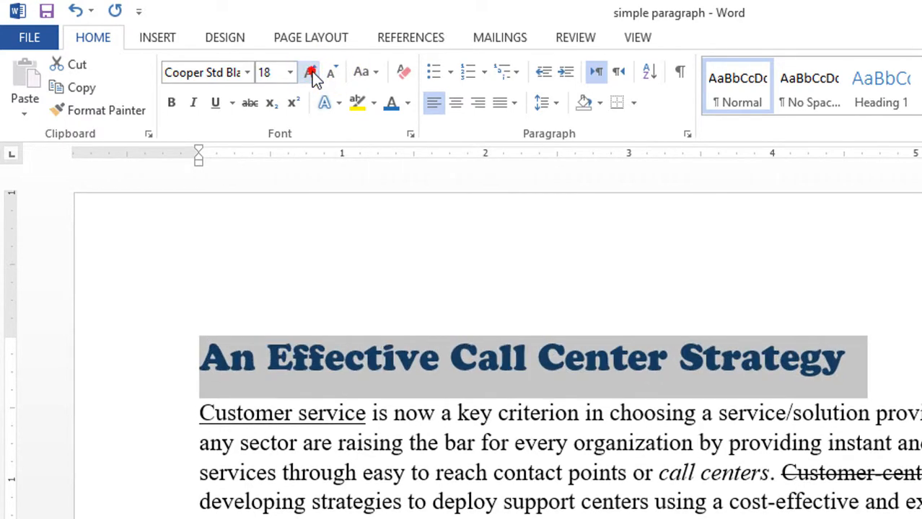
# Step: Shrink the title's font stepwise to size 12
pyautogui.click(333, 72)
pyautogui.click(333, 72)
pyautogui.click(333, 73)
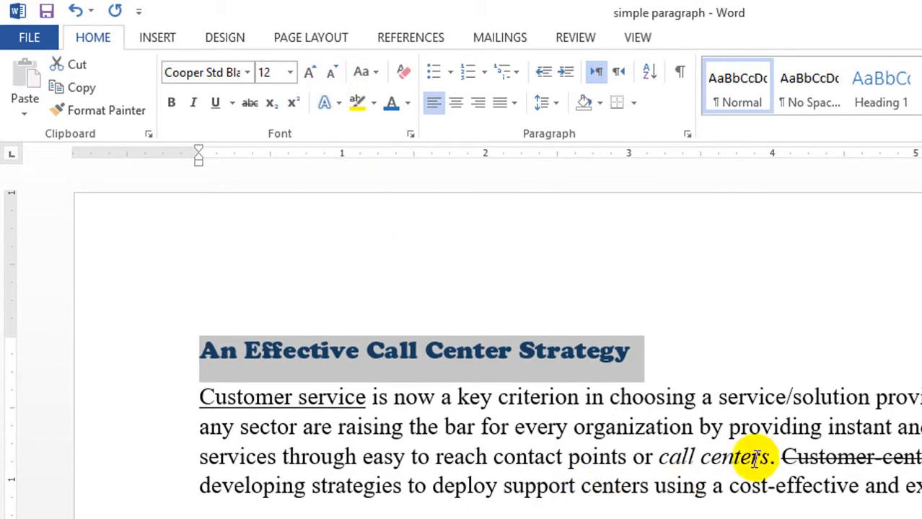
# Step: Clear all formatting from the title "An Effective Call Center Strategy"
pyautogui.scroll(-1, 624, 462)
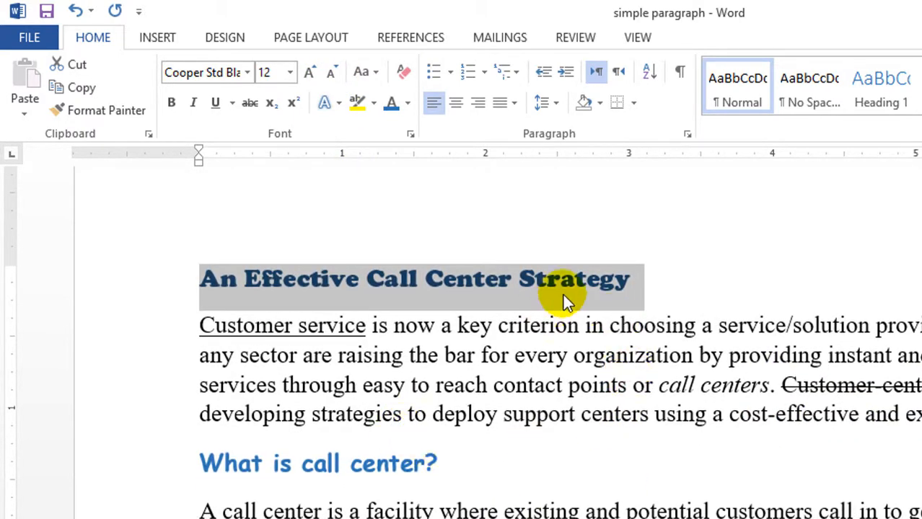
pyautogui.scroll(1, 585, 296)
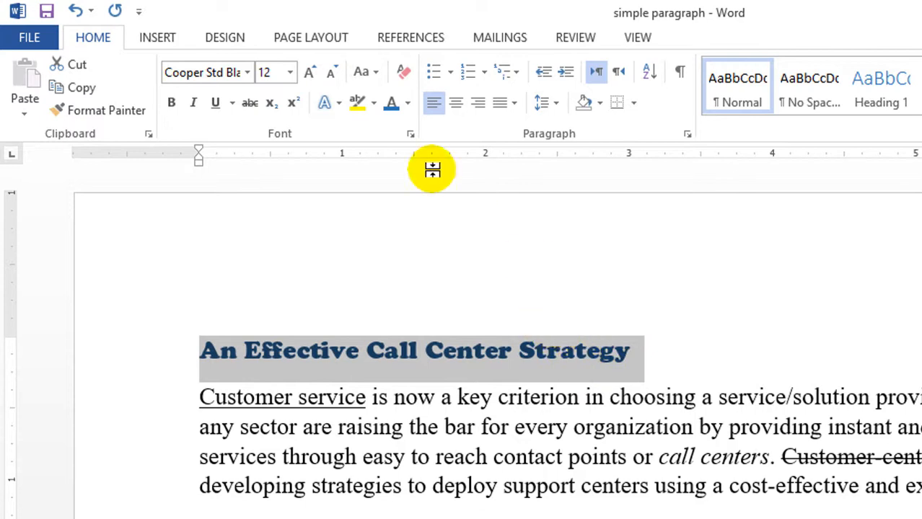
pyautogui.click(404, 72)
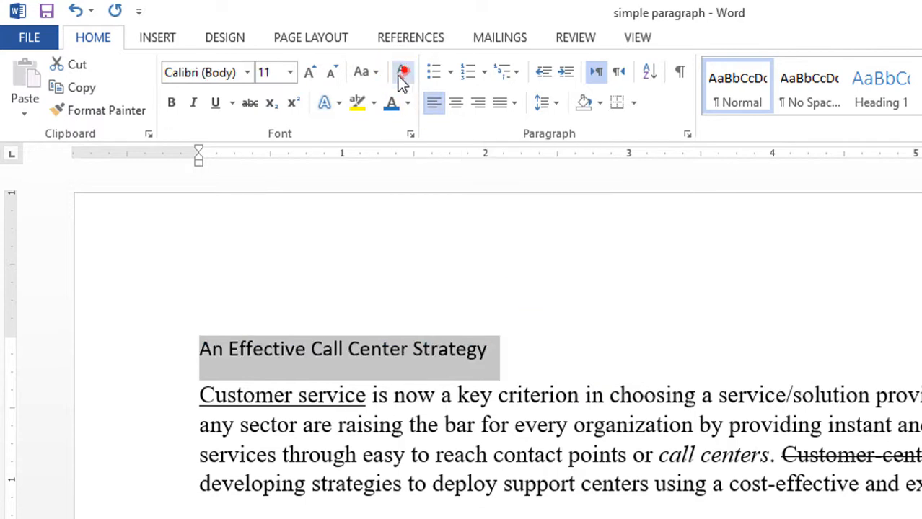
pyautogui.click(441, 394)
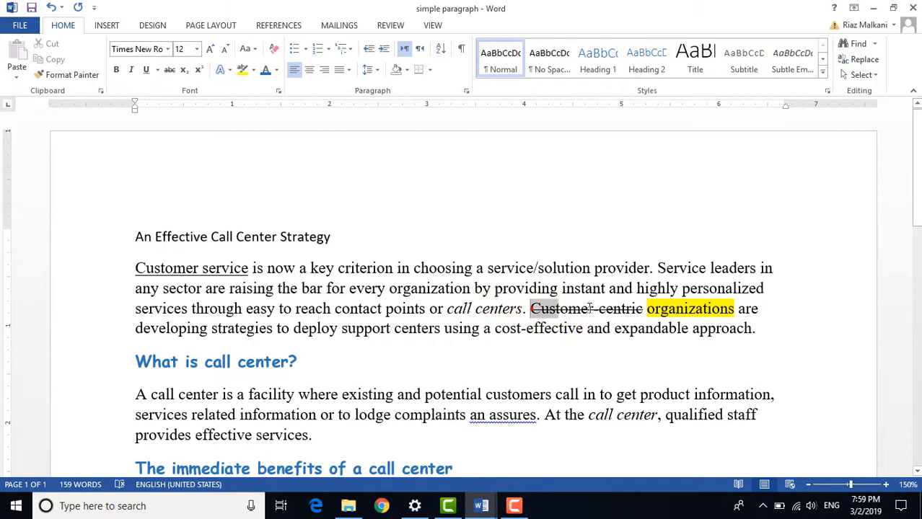
pyautogui.moveTo(590, 308); pyautogui.dragTo(613, 303)
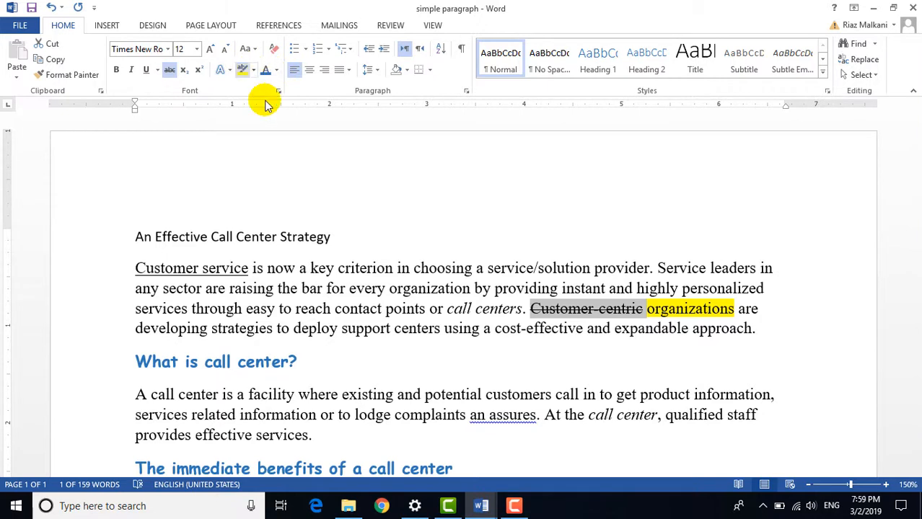
pyautogui.doubleClick(691, 310)
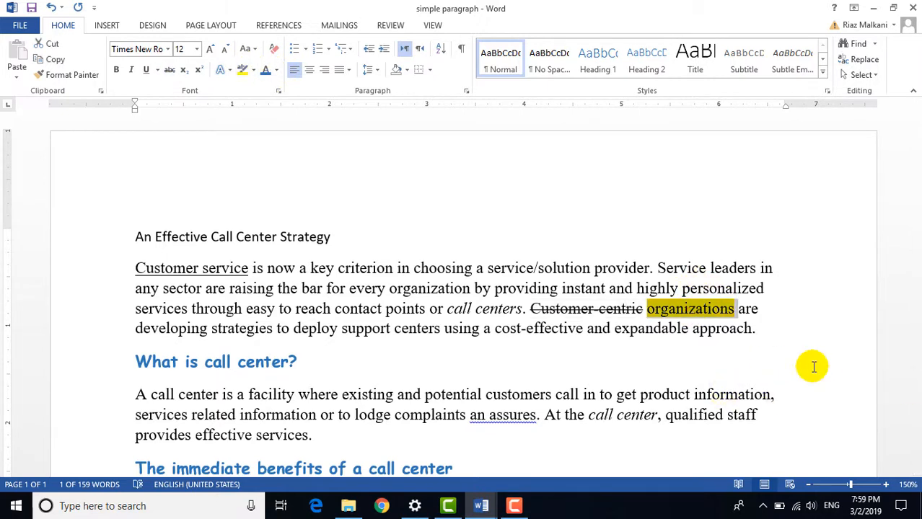
pyautogui.click(725, 308)
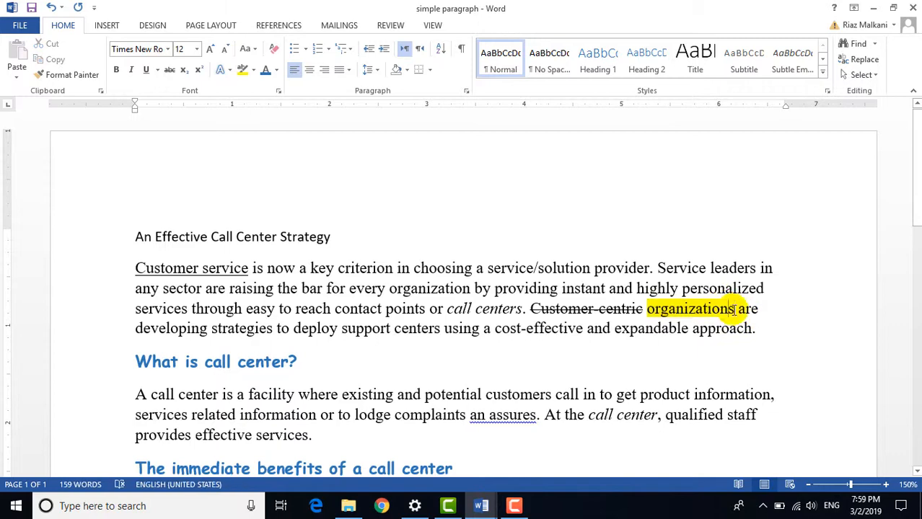